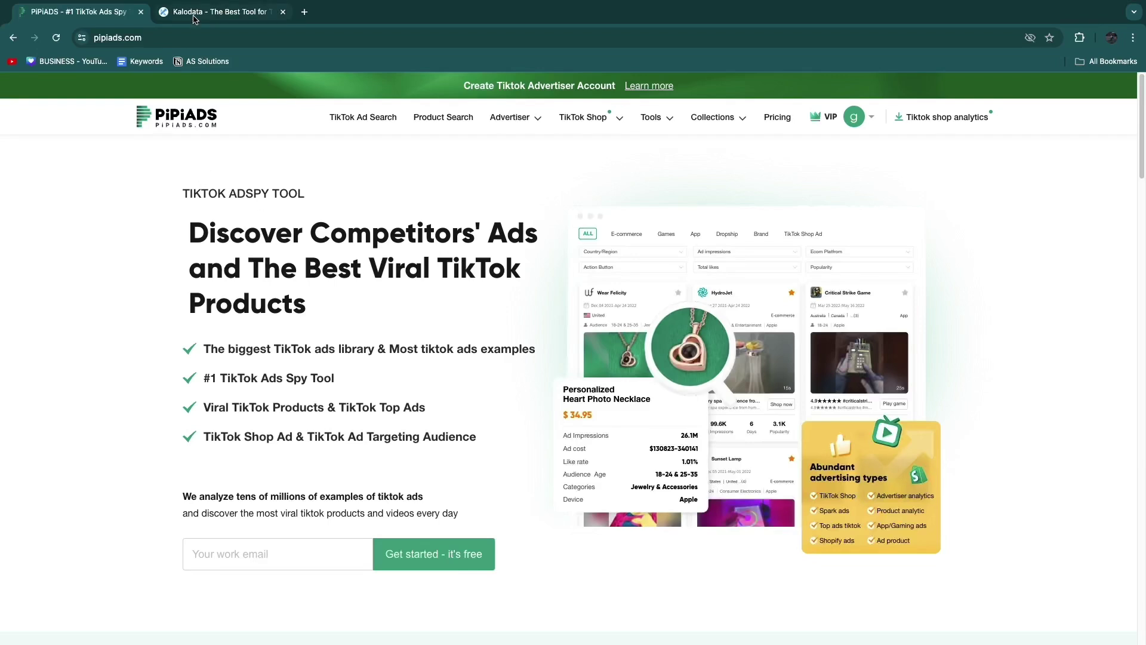
Switch between the Kalodata and PiPiAds tabs, ending on Kalodata
left_click(206, 11)
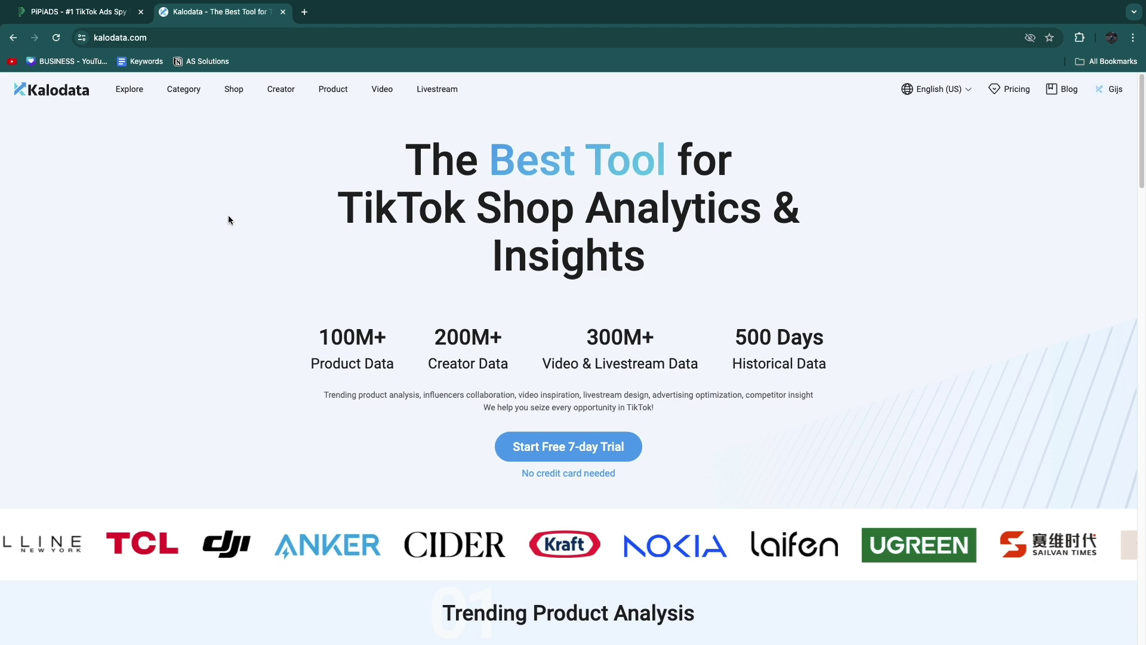
left_click(84, 12)
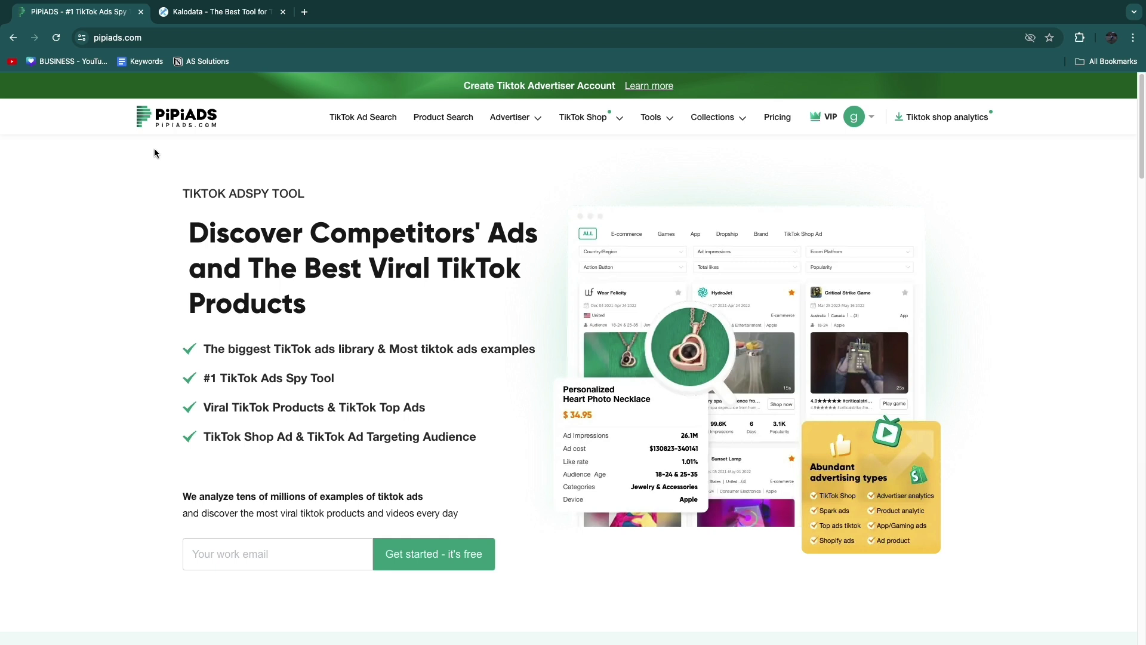
left_click(215, 11)
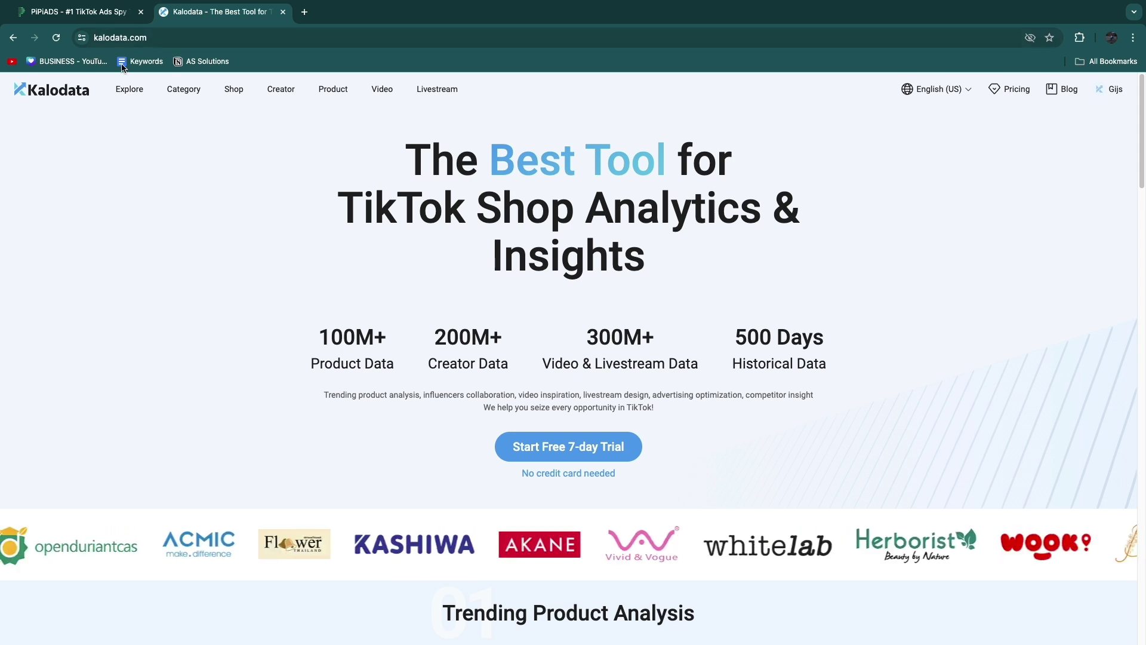
Highlight the 'TikTok Shop Analytics' heading on the Kalodata home page
left_click_drag(339, 208, 752, 254)
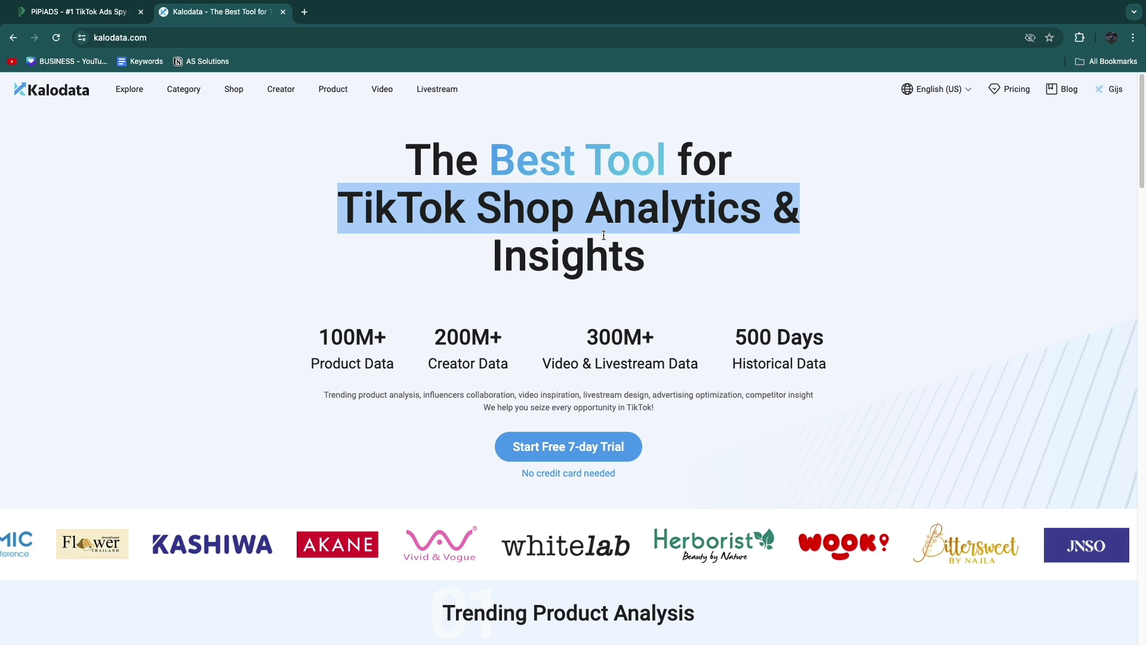
left_click(327, 214)
left_click_drag(338, 208, 573, 214)
left_click(295, 210)
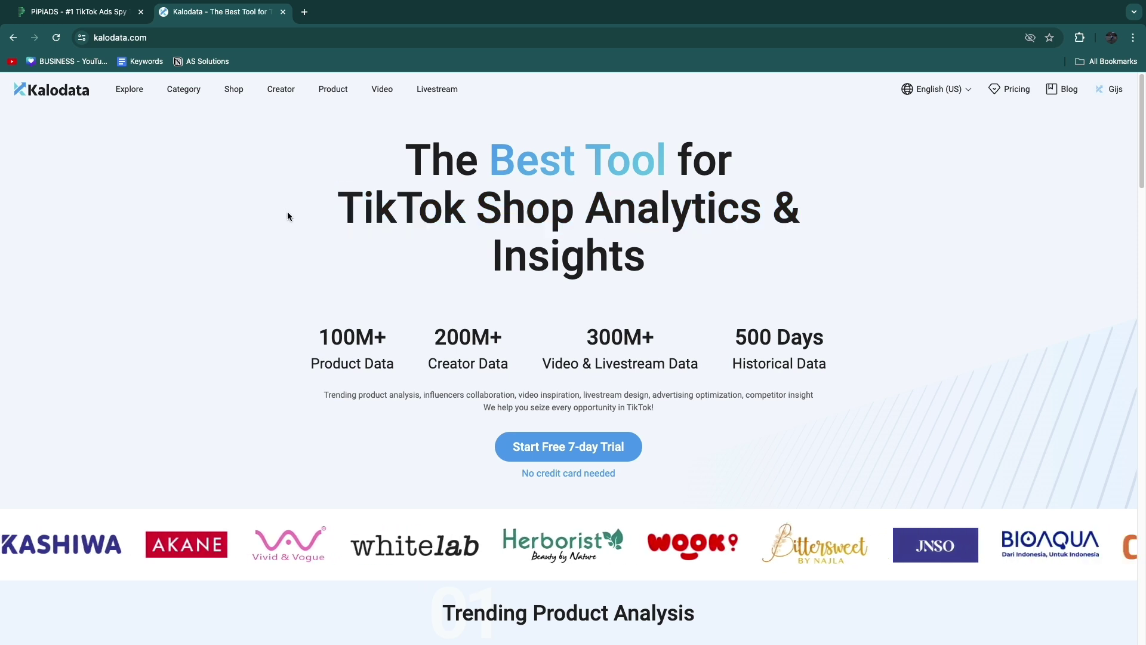
View Kalodata's Explore rankings, then switch back to the PiPiAds tab
left_click(129, 88)
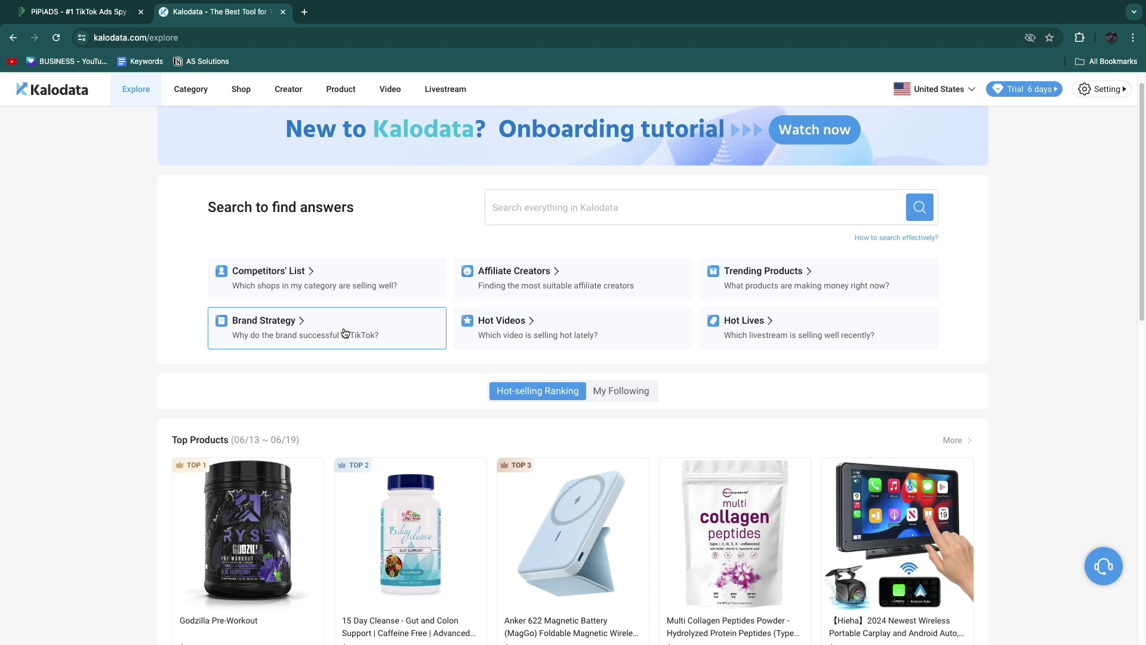
scroll(155, 320, "down", 3)
scroll(131, 326, "down", 3)
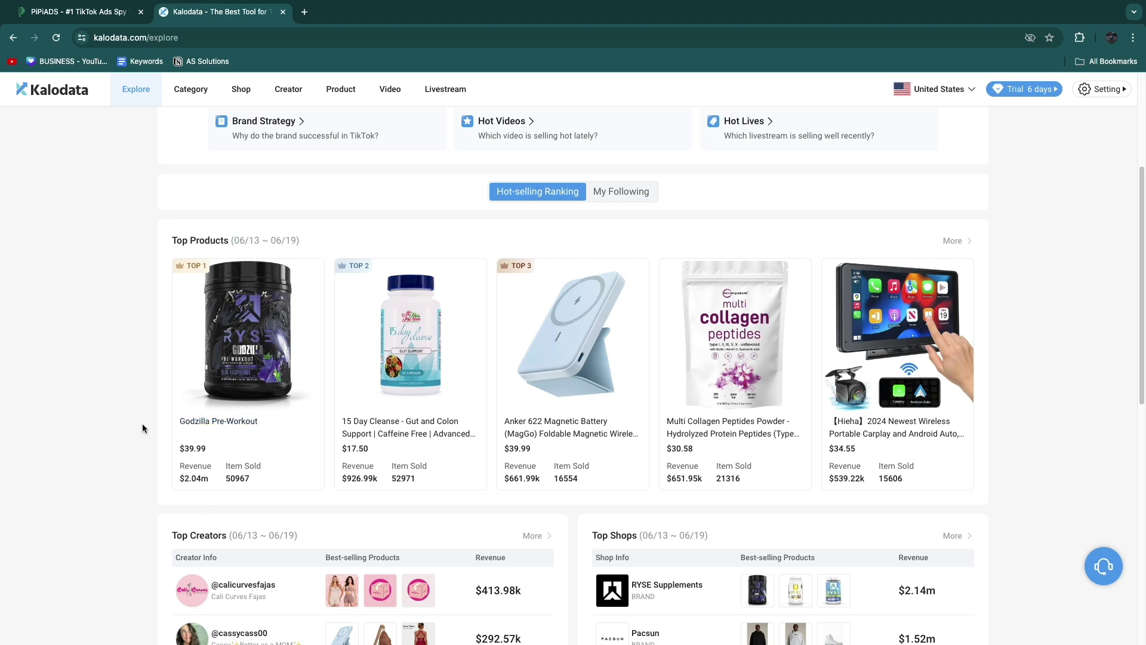
scroll(142, 424, "up", 3)
scroll(148, 427, "up", 3)
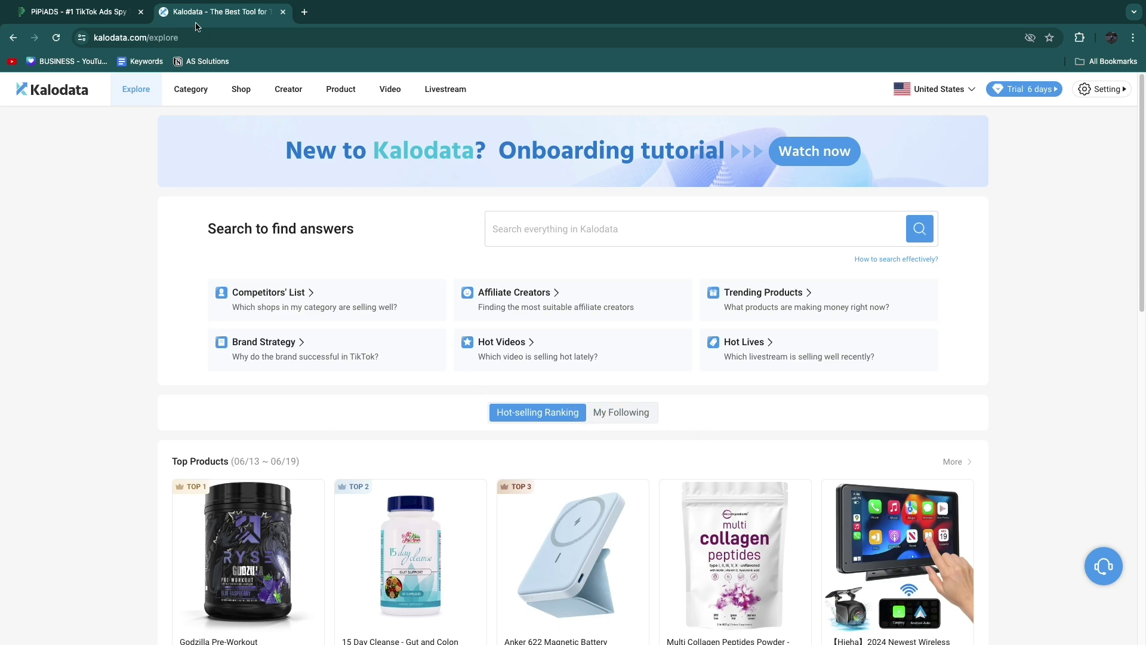
left_click(81, 12)
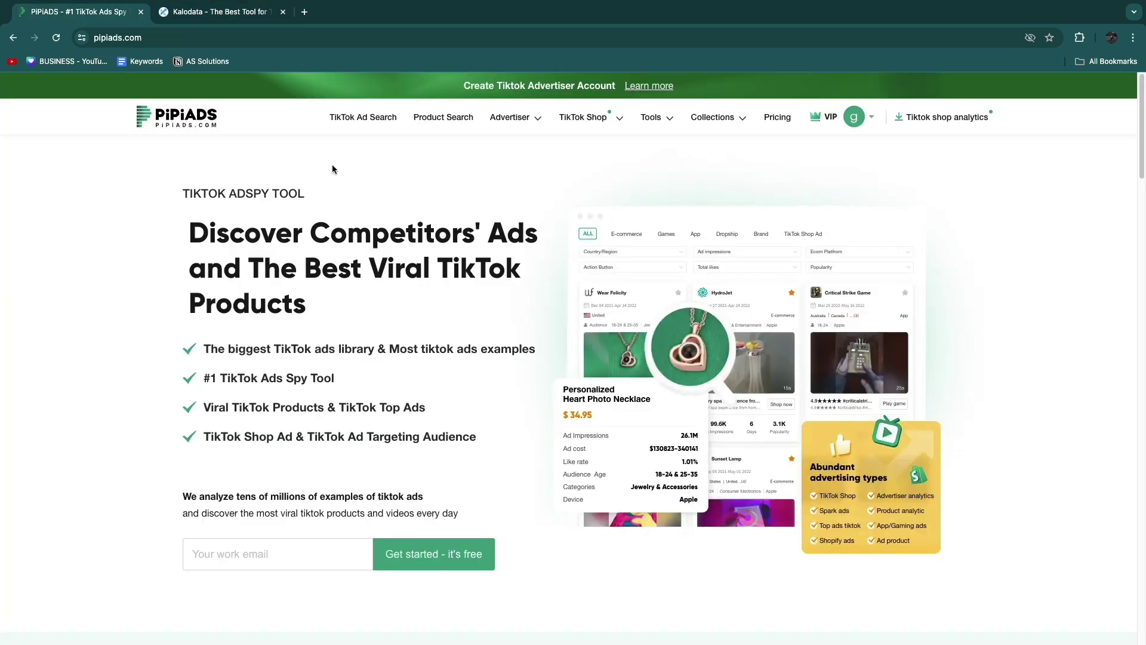
mouse_move(582, 117)
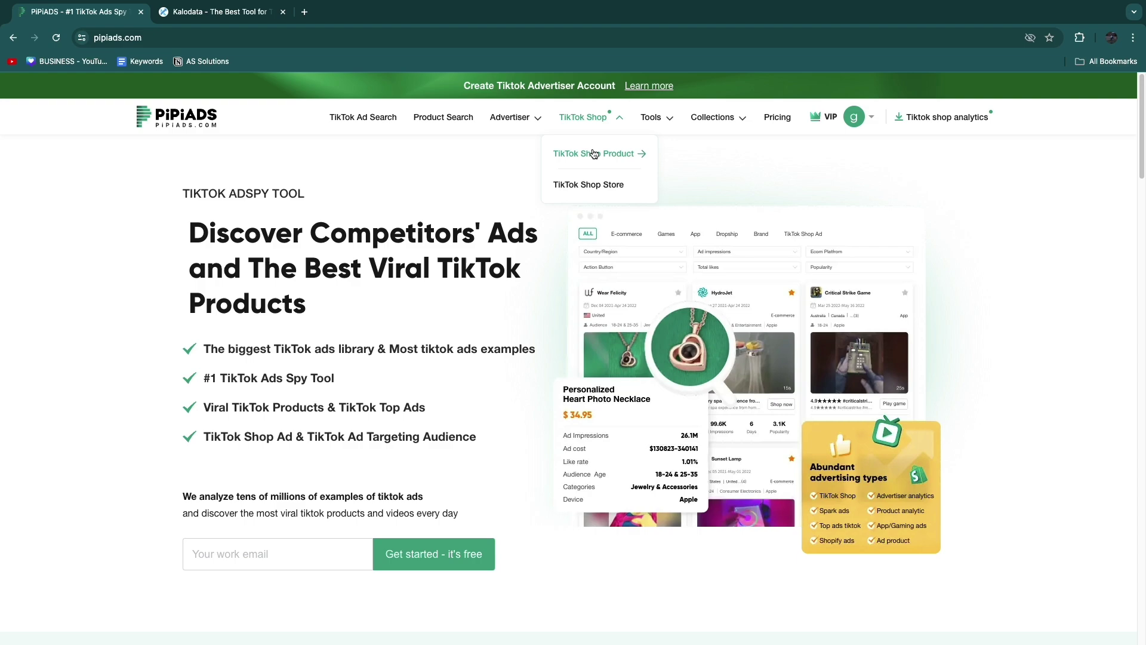
Open PiPiAds' TikTok Shop product listing filtered to United States, comparing briefly with Kalodata
left_click(596, 155)
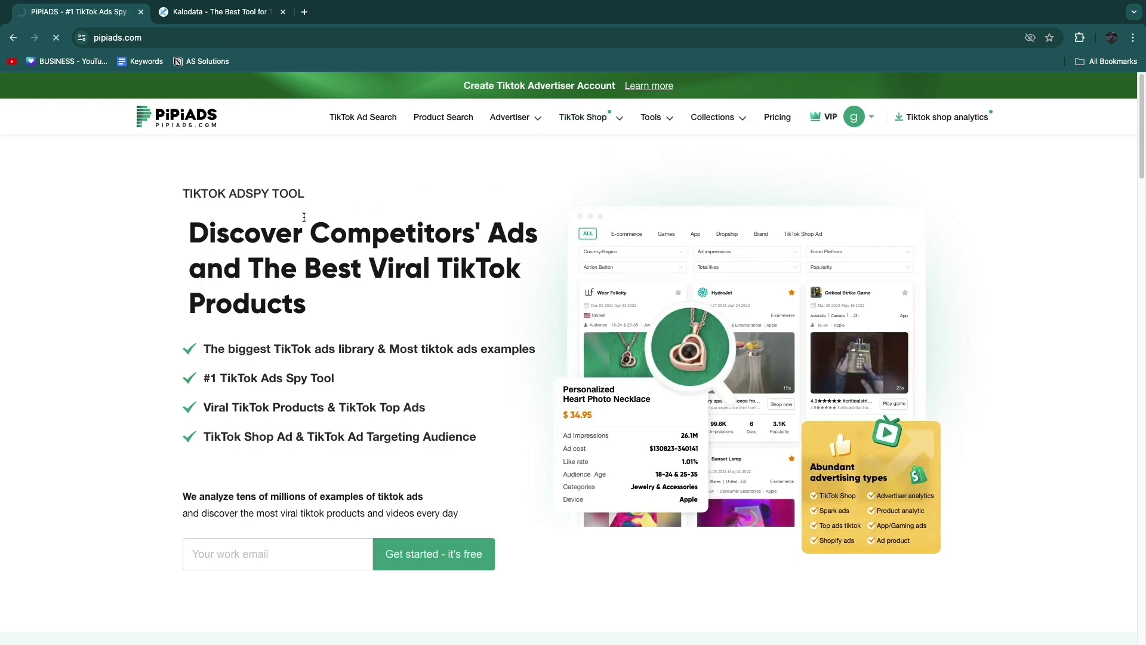
scroll(92, 192, "down", 2)
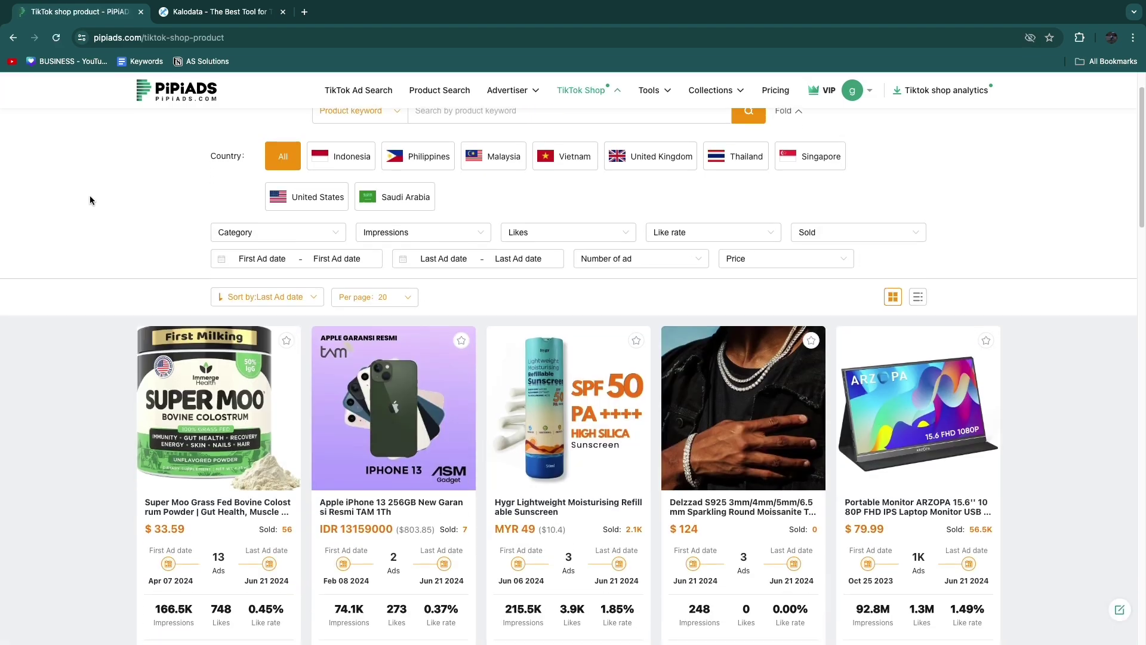
scroll(90, 195, "down", 3)
scroll(90, 196, "down", 5)
scroll(90, 196, "down", 4)
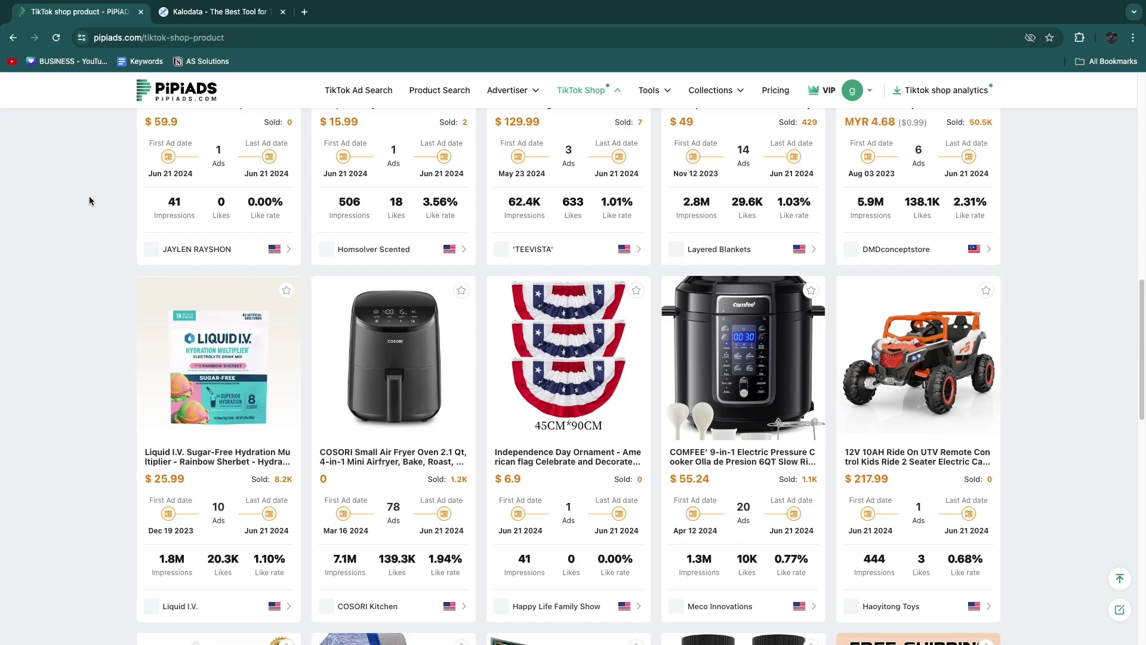
scroll(89, 196, "down", 3)
scroll(90, 195, "down", 3)
scroll(90, 201, "down", 3)
scroll(90, 203, "up", 15)
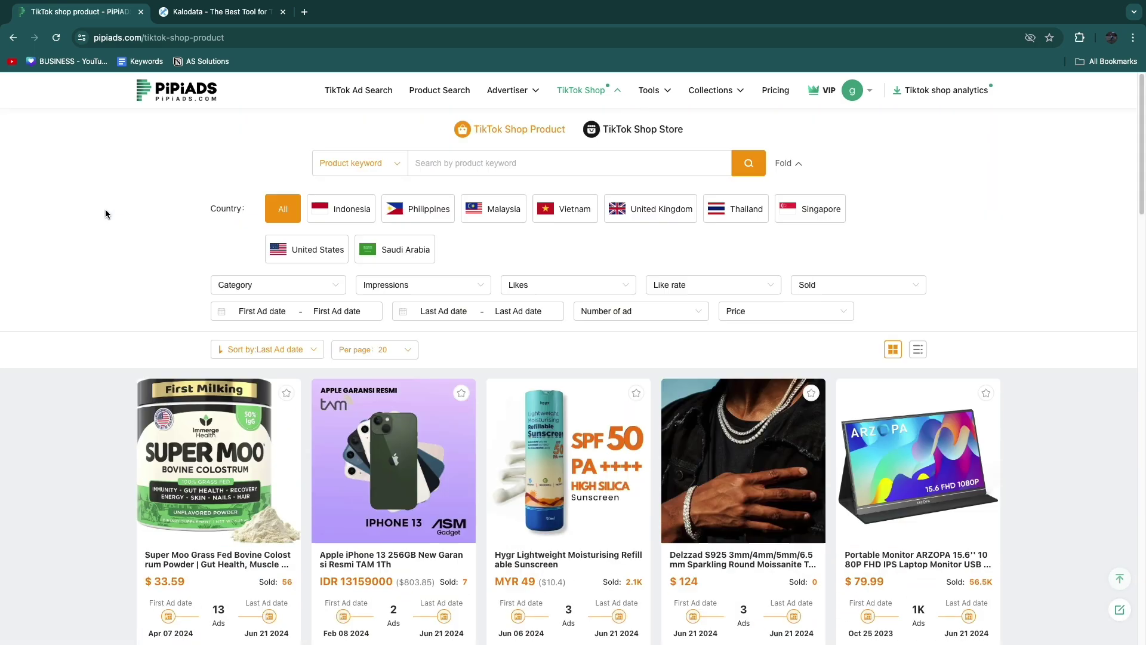
left_click(313, 257)
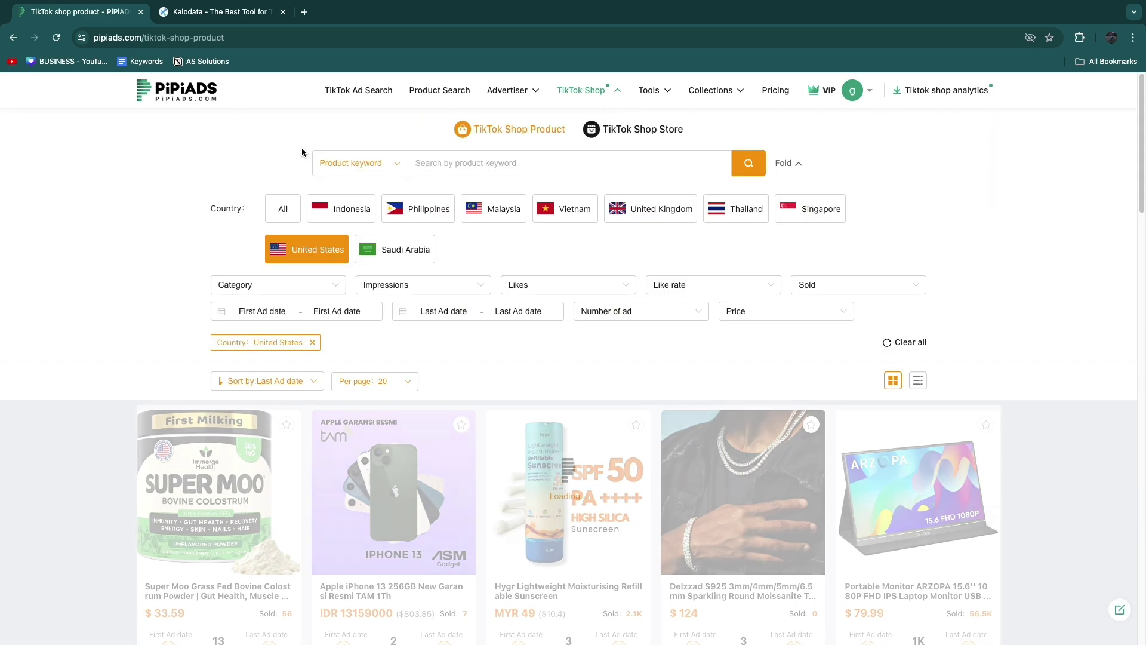
left_click(220, 12)
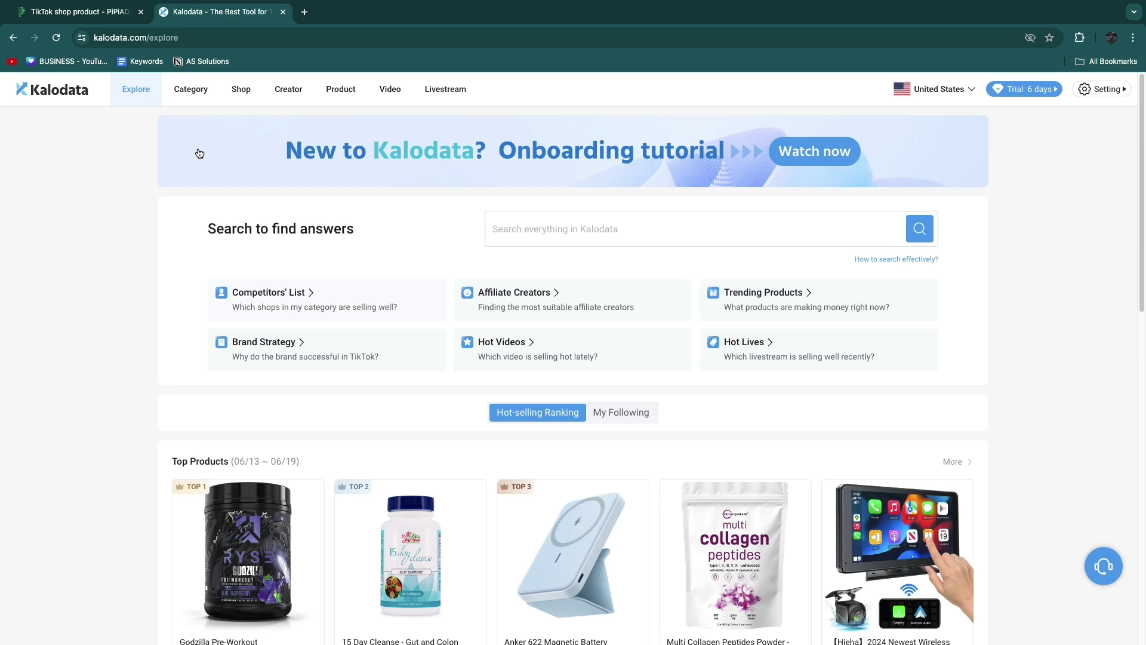
scroll(223, 188, "down", 5)
scroll(296, 206, "down", 4)
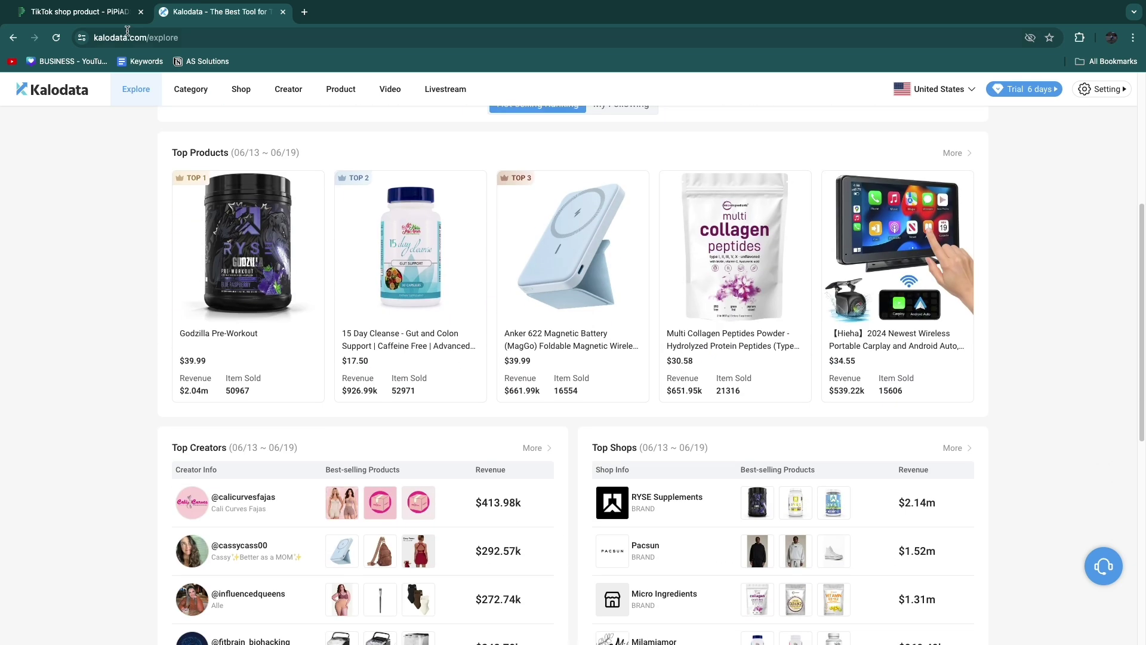
left_click(78, 11)
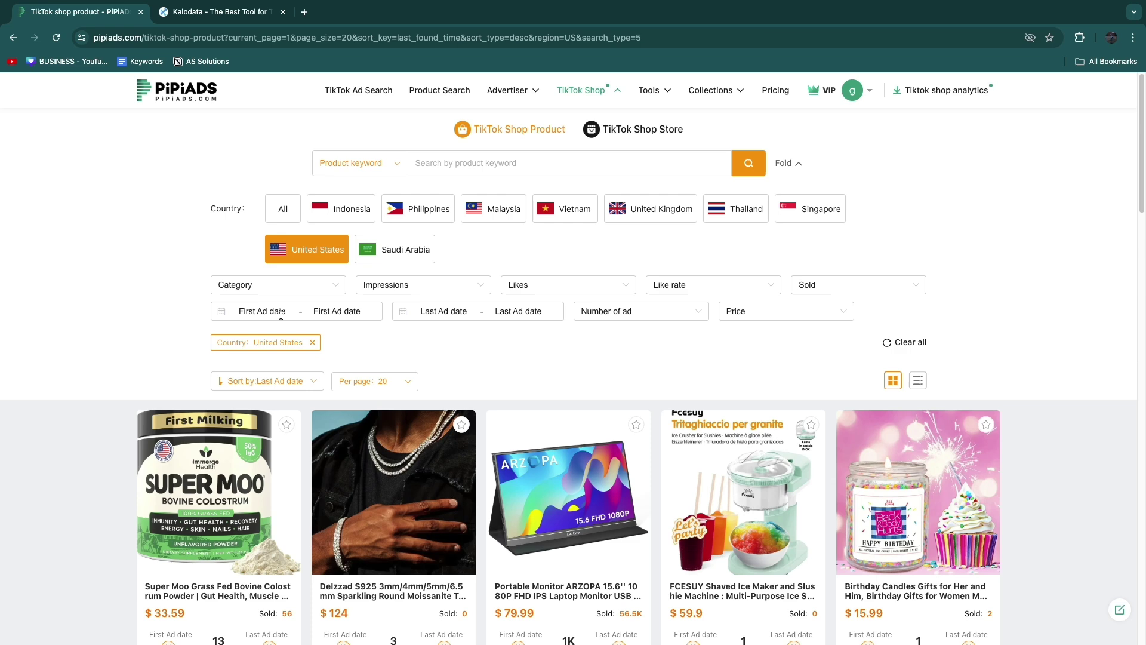
Sort products by impressions and highlight the 1.3B impressions and 627.7K sold figures
left_click(250, 381)
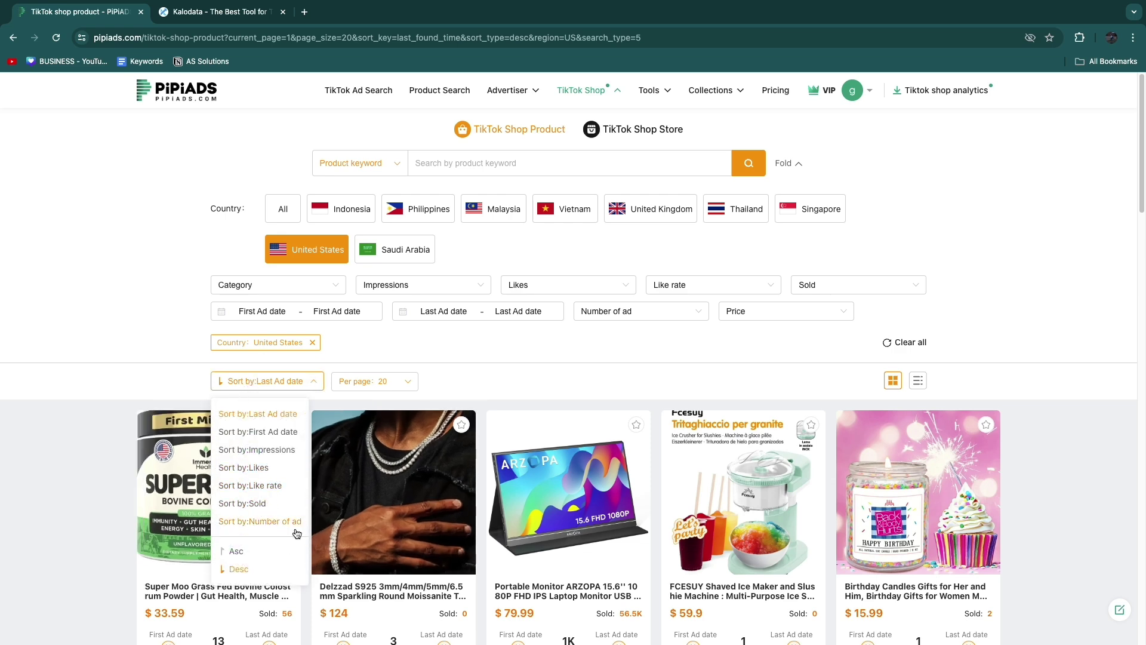
left_click(256, 449)
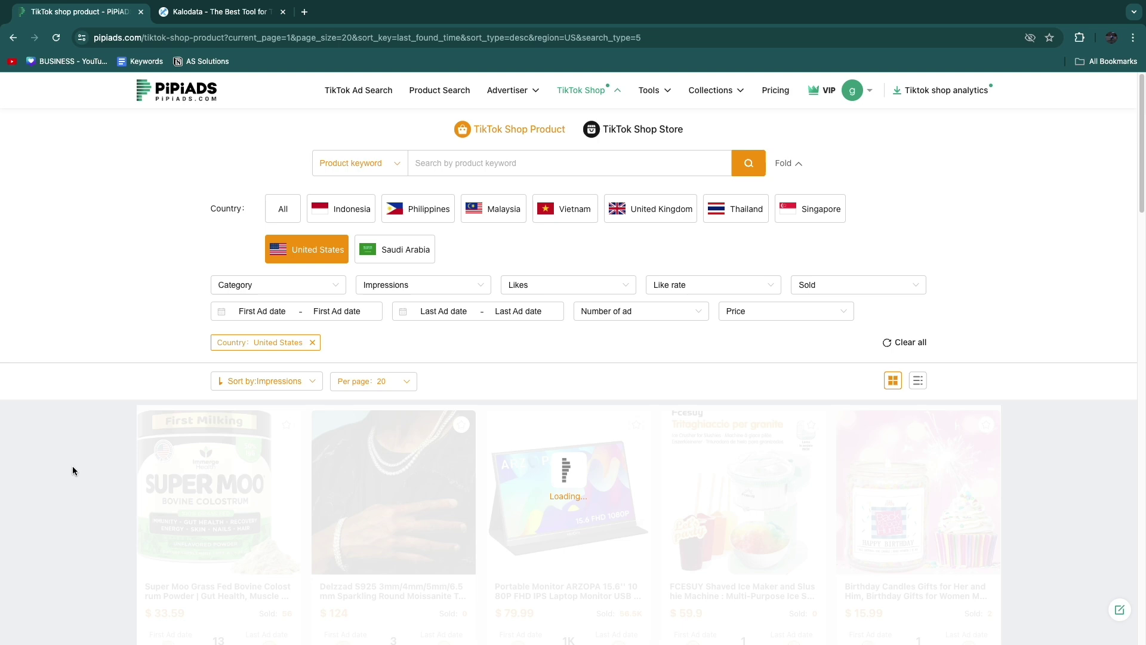
scroll(99, 364, "down", 2)
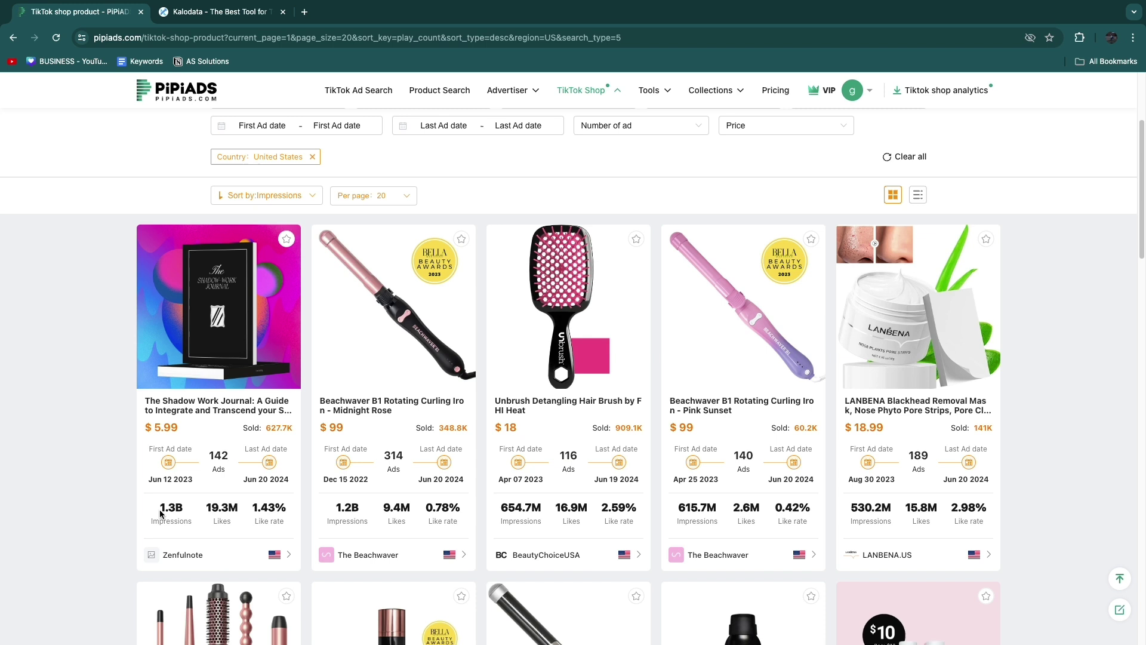
left_click_drag(160, 506, 192, 524)
mouse_move(265, 428)
left_mouse_down()
mouse_move(288, 431)
mouse_move(138, 430)
left_mouse_up()
left_click(203, 431)
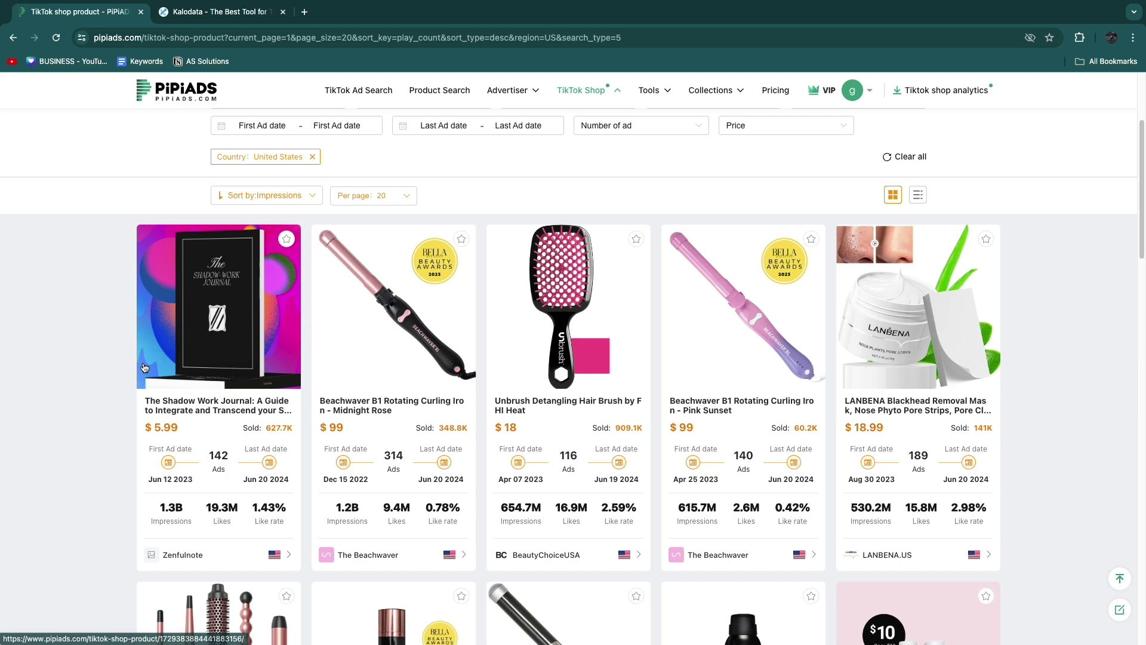
scroll(153, 123, "up", 2)
scroll(153, 123, "up", 1)
Set the PiPiAds product search to search by store name instead of keyword
left_click(220, 12)
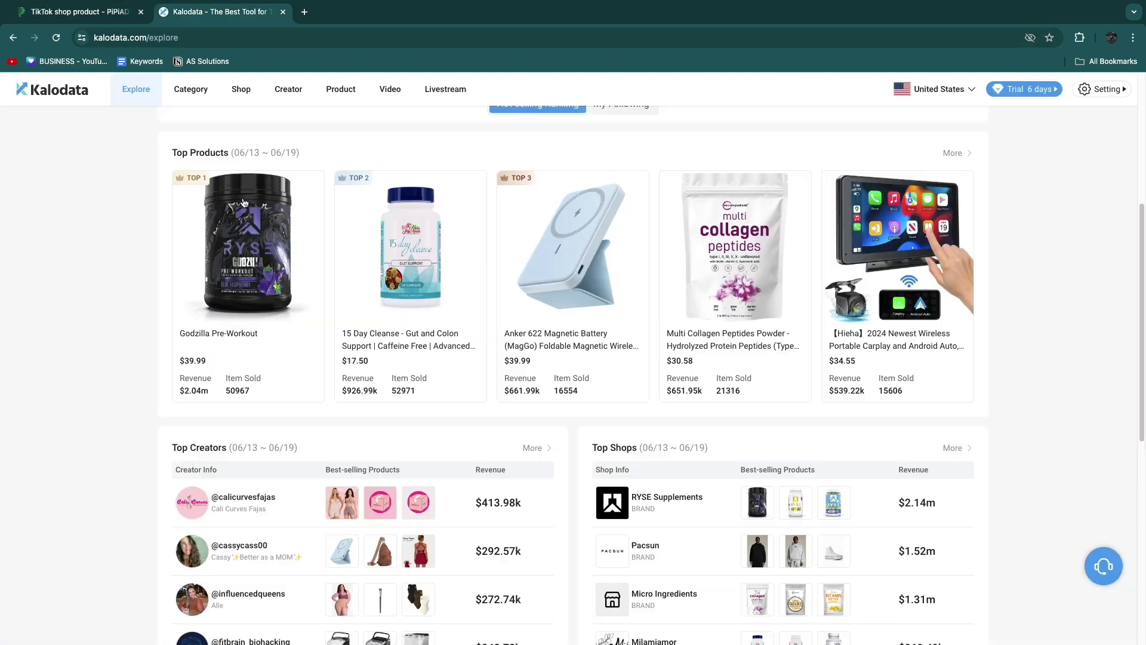
scroll(127, 337, "down", 5)
scroll(127, 338, "down", 5)
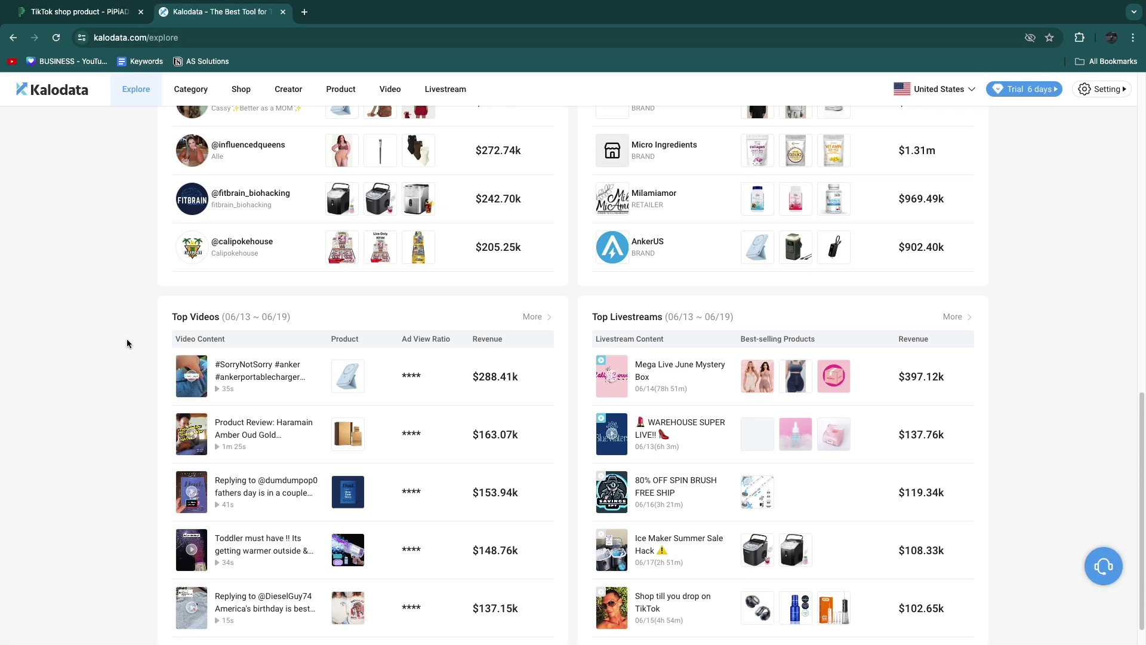
scroll(128, 343, "down", 1)
scroll(115, 322, "up", 6)
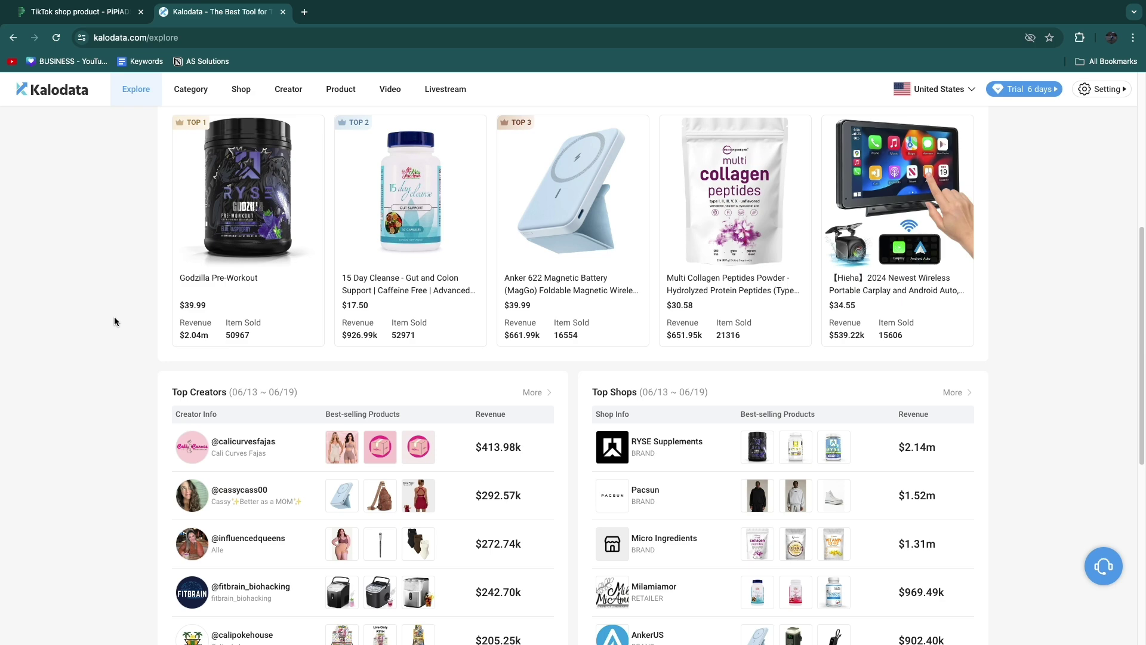
scroll(114, 317, "up", 3)
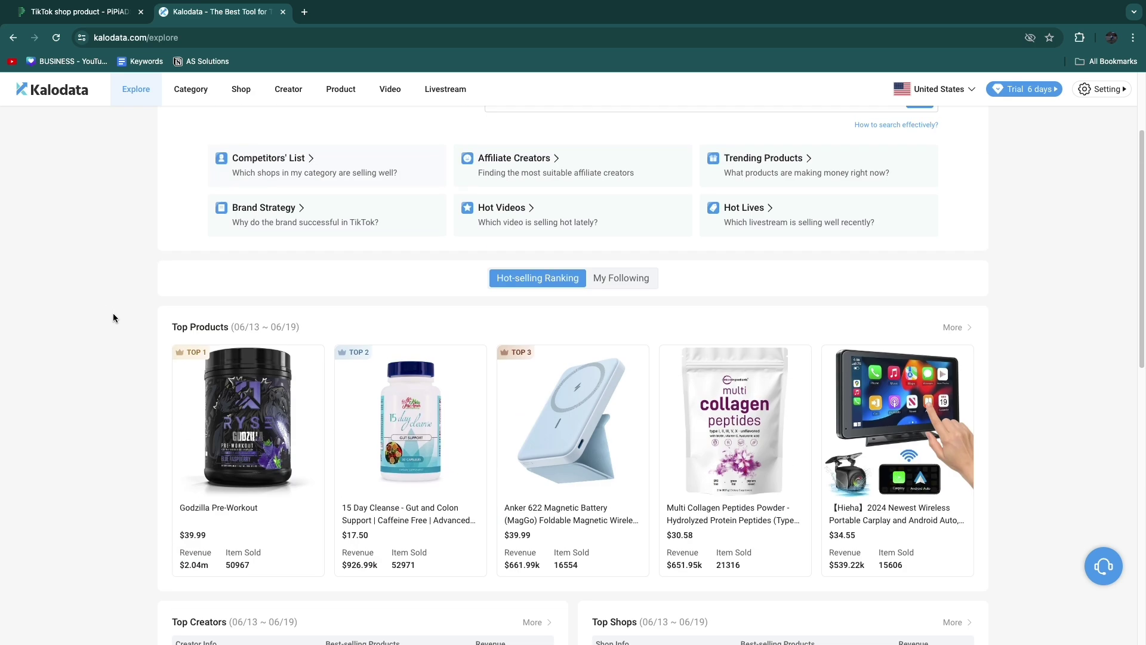
left_click(82, 11)
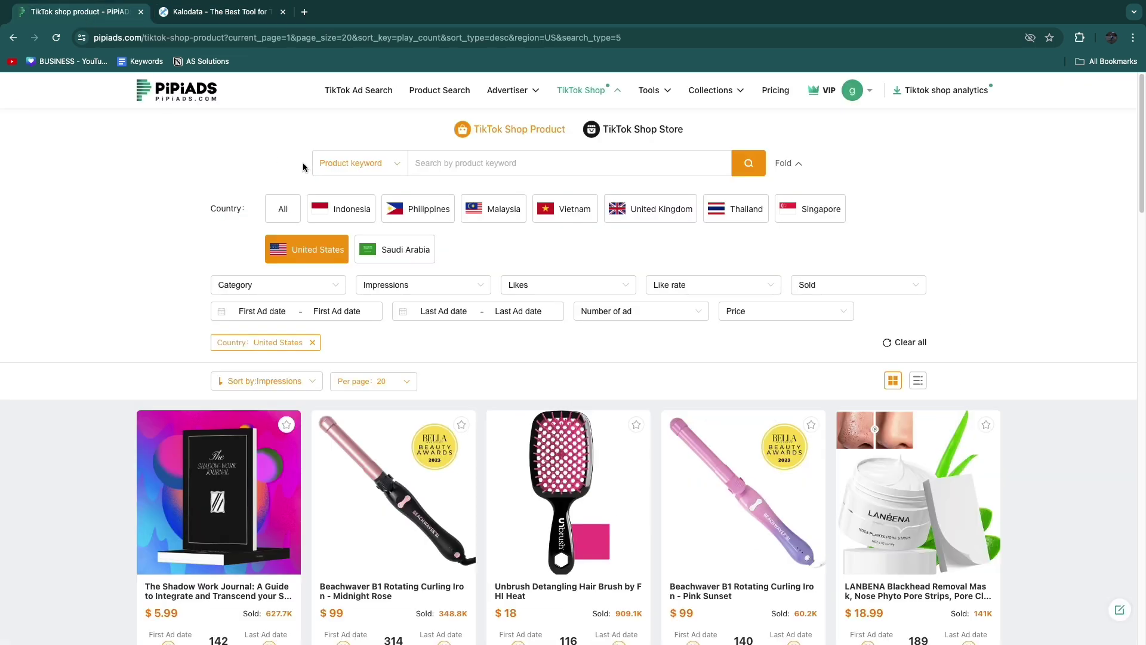
left_click(370, 166)
left_click(346, 258)
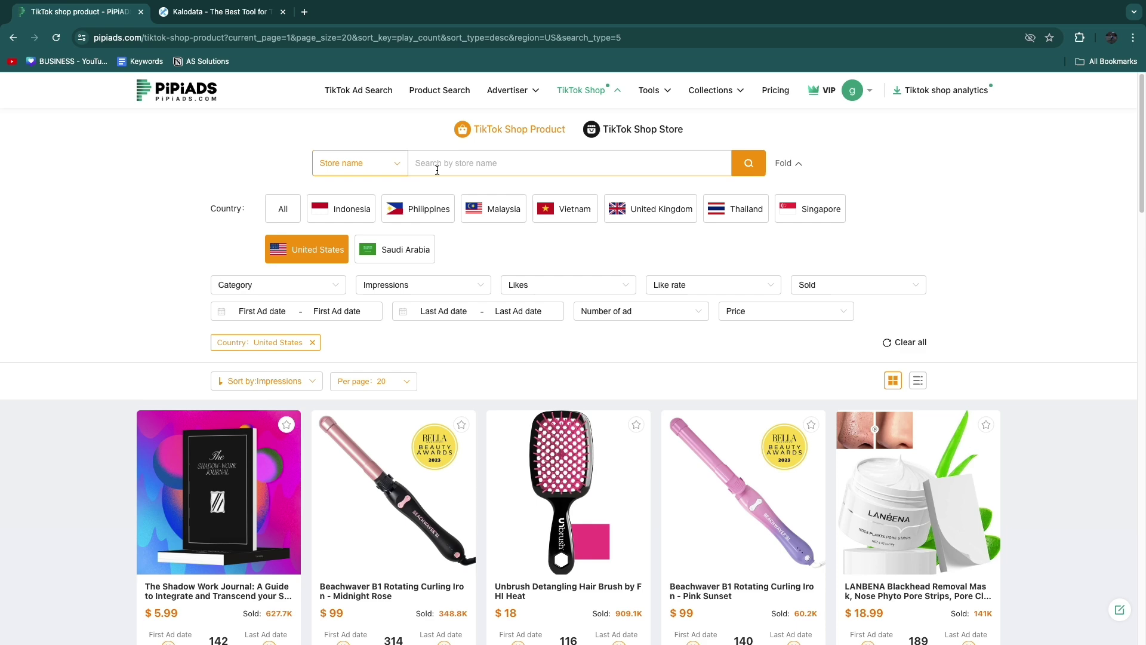
Flip between Kalodata's Explore page and the PiPiAds listing, ending on PiPiAds
left_click(220, 12)
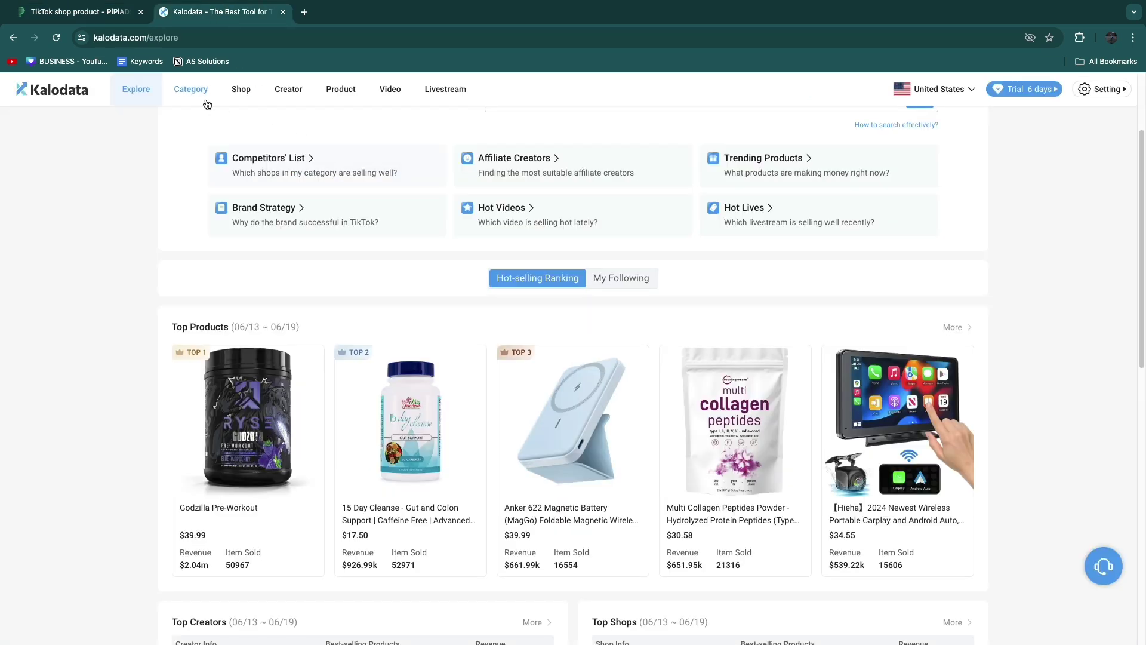
scroll(532, 272, "up", 2)
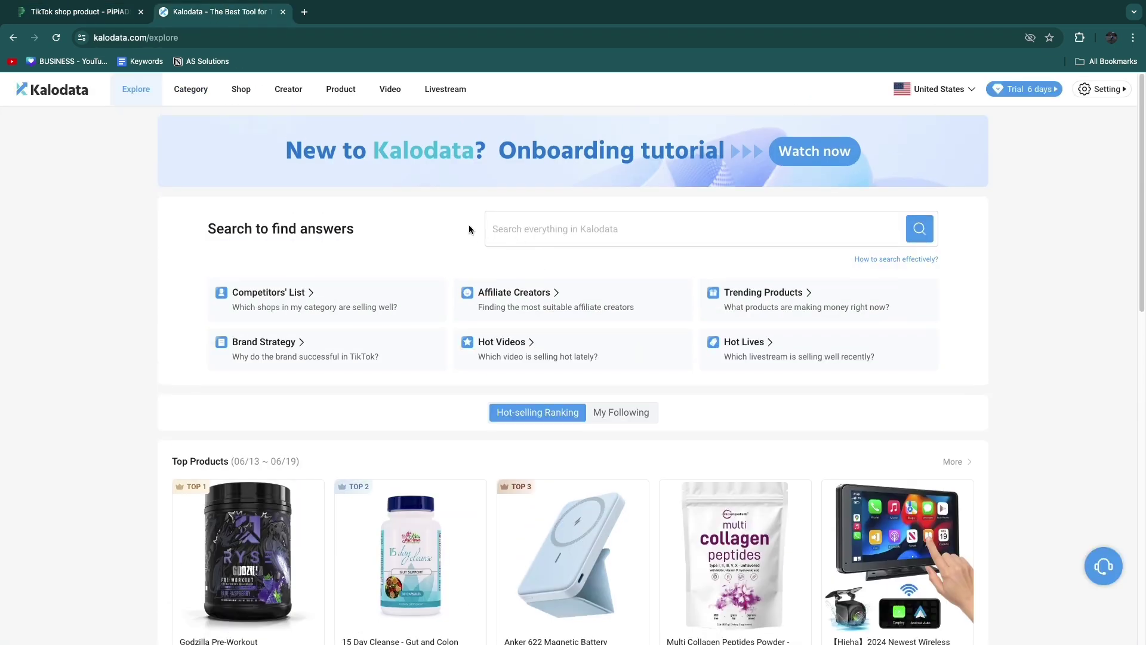
left_click(81, 11)
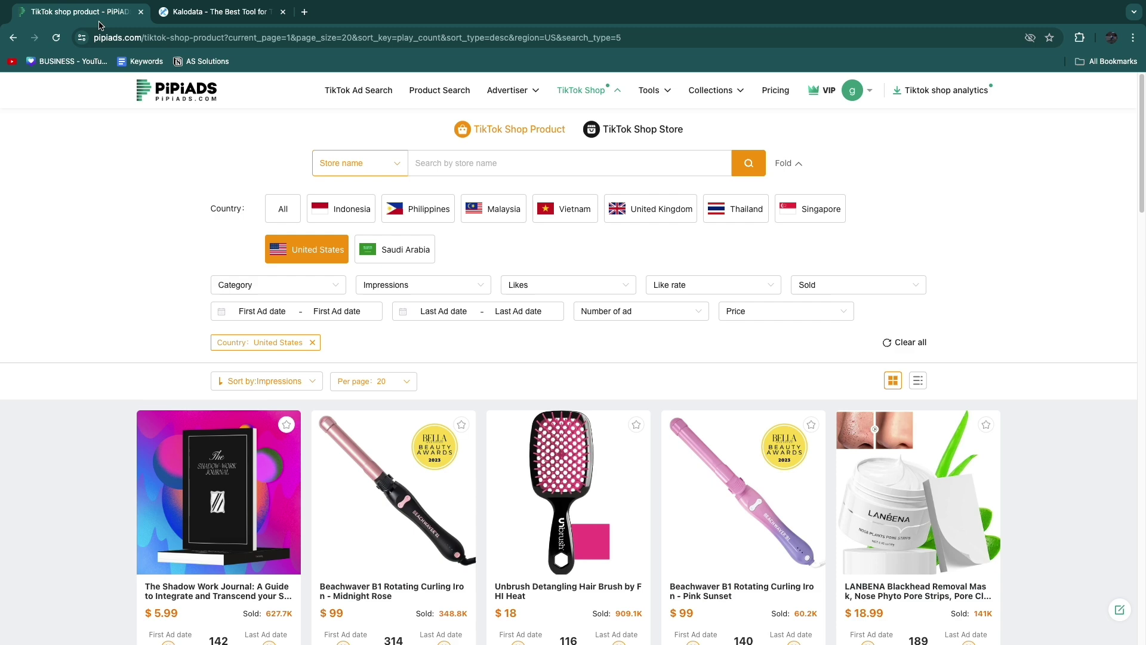
left_click(219, 12)
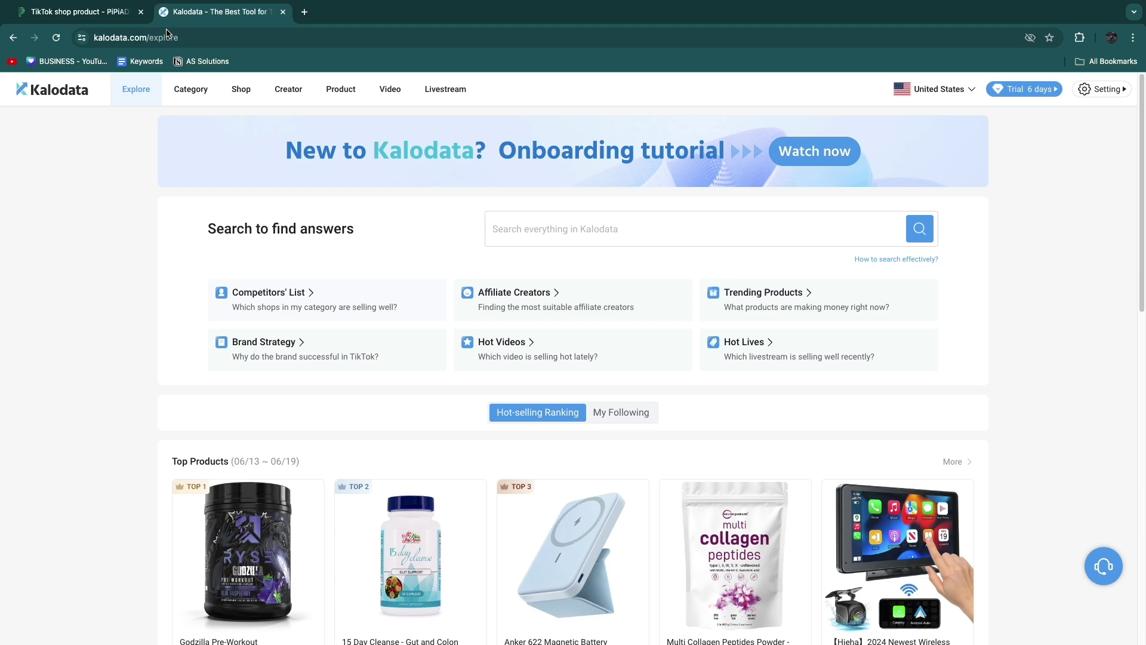
left_click(80, 11)
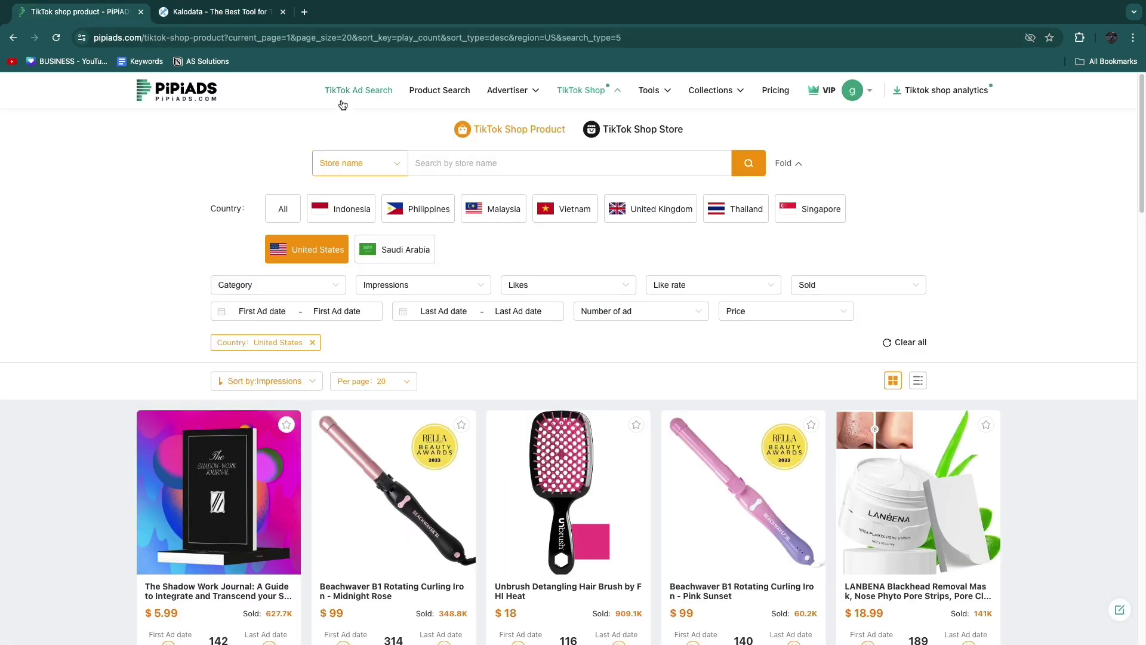
Sort Product Search results by ads and highlight the top product's 15.9K ads count
left_click(439, 90)
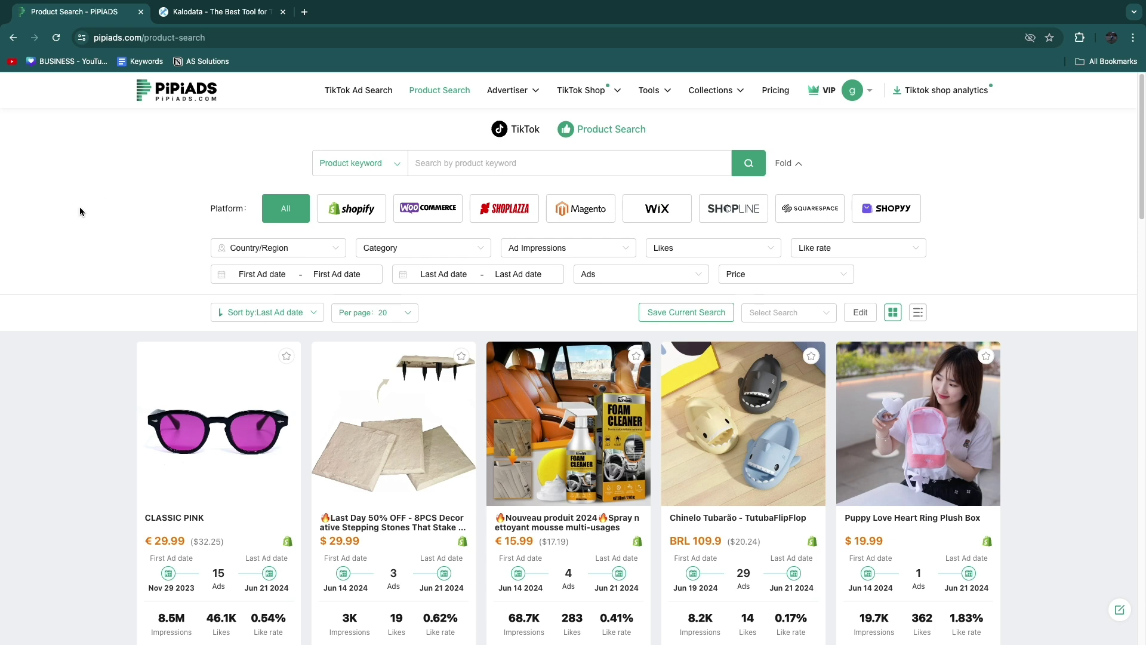
scroll(63, 239, "down", 2)
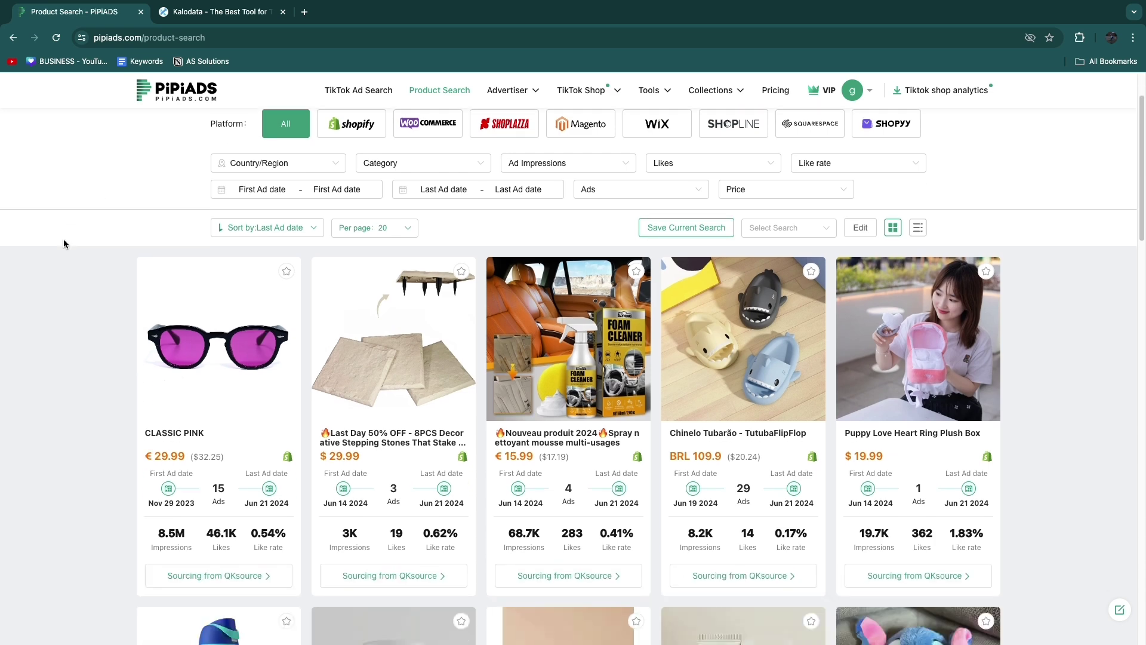
left_click(286, 228)
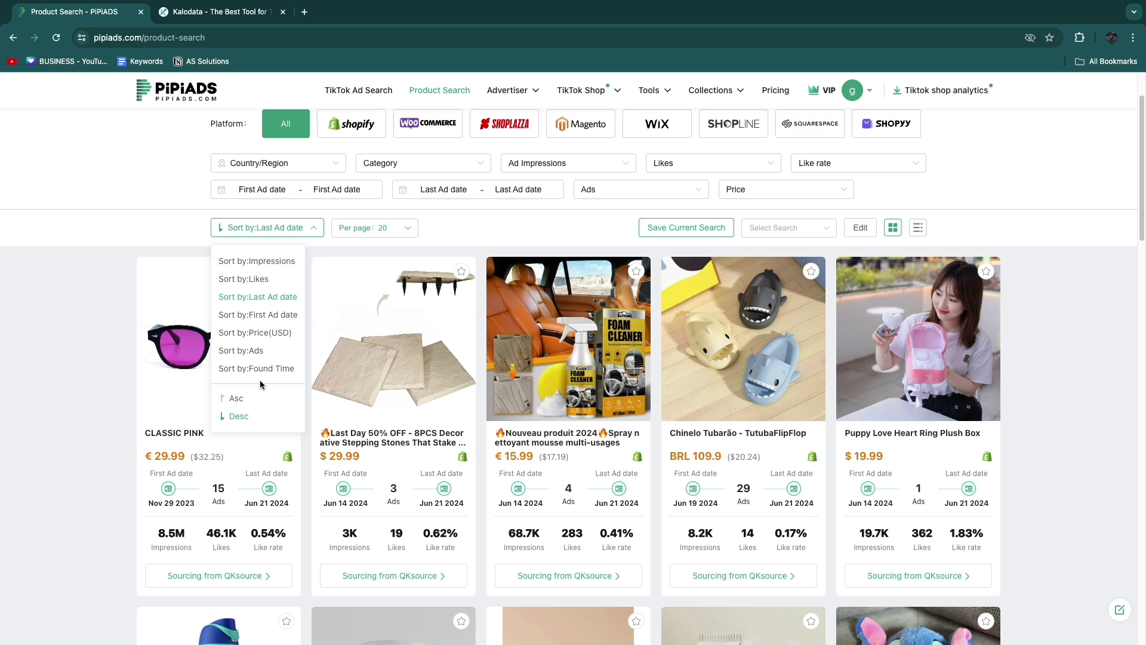
left_click(250, 350)
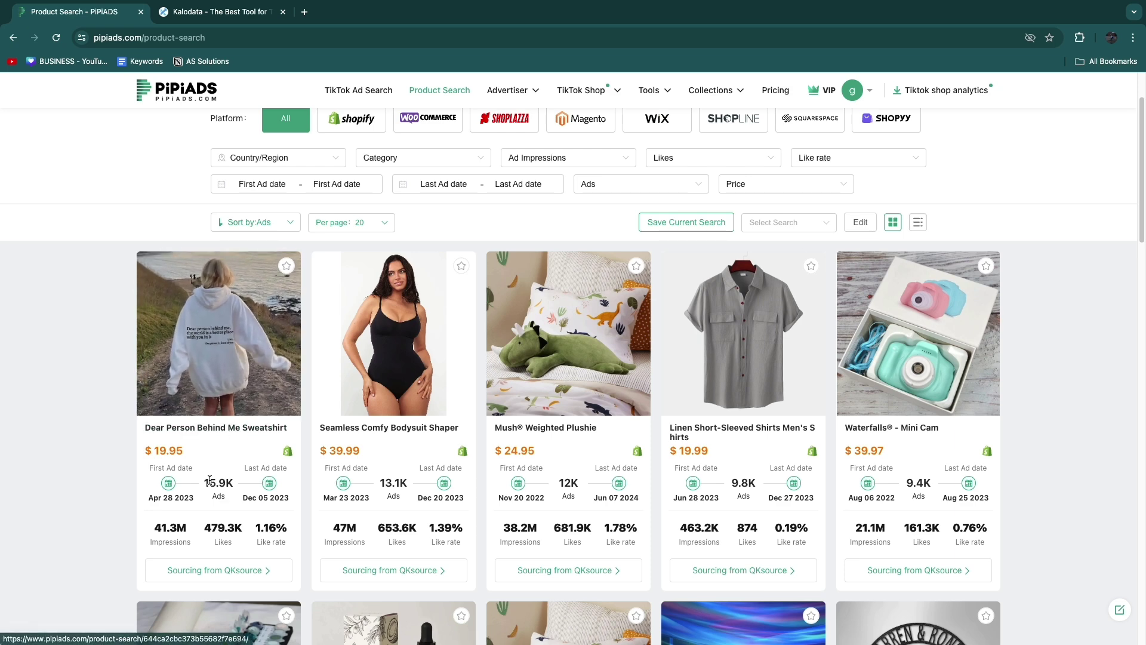
mouse_move(205, 483)
left_mouse_down()
mouse_move(232, 485)
mouse_move(236, 498)
left_mouse_up()
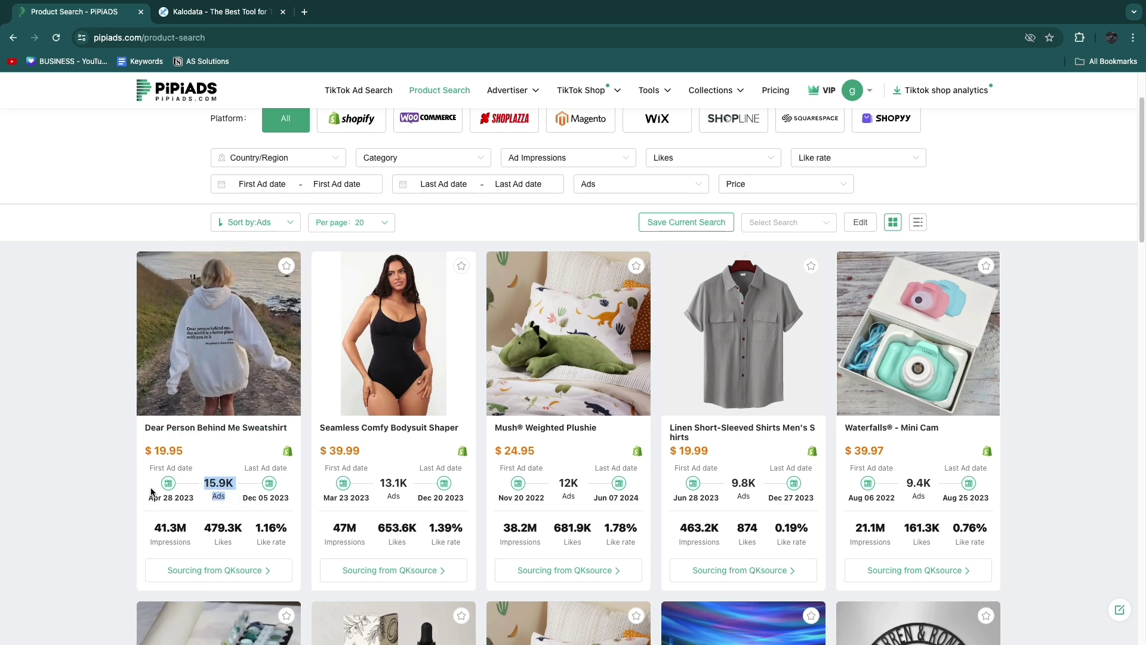
left_click(174, 493)
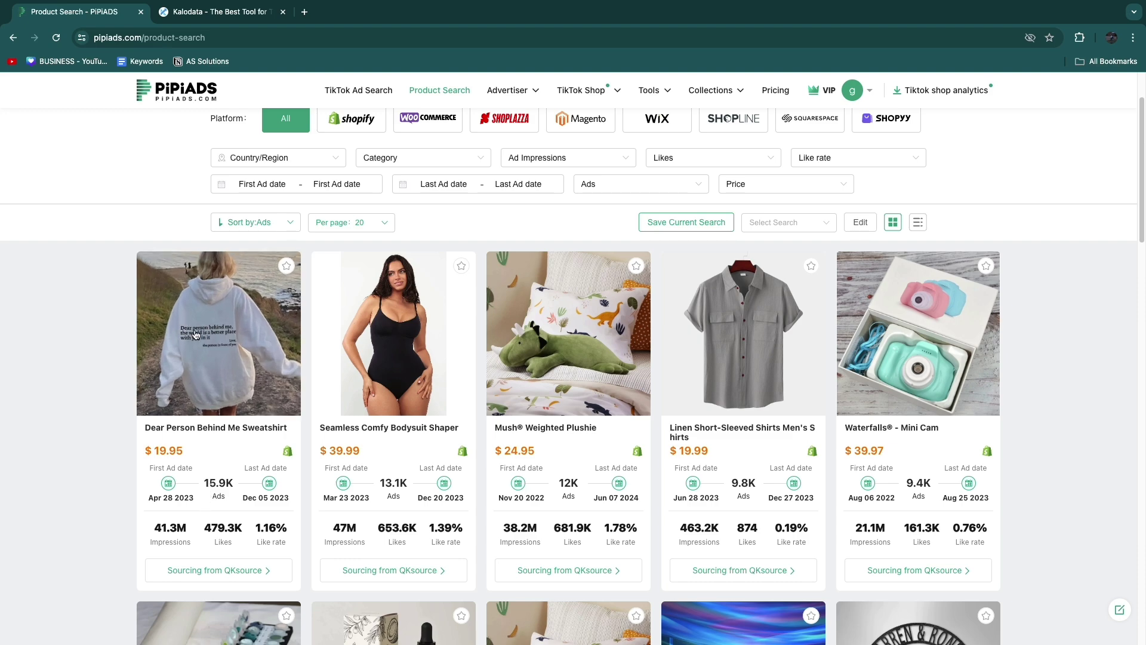
scroll(90, 375, "down", 3)
scroll(65, 404, "down", 1)
scroll(66, 405, "down", 1)
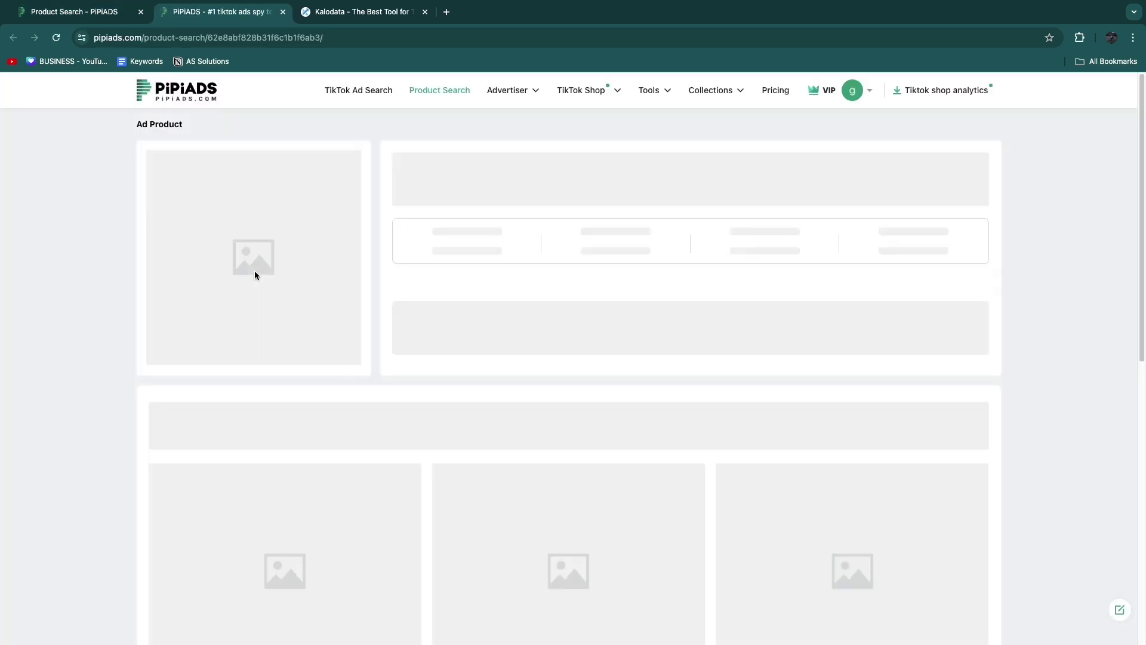
Close the product detail page and switch to the Kalodata Explore tab
left_click(353, 11)
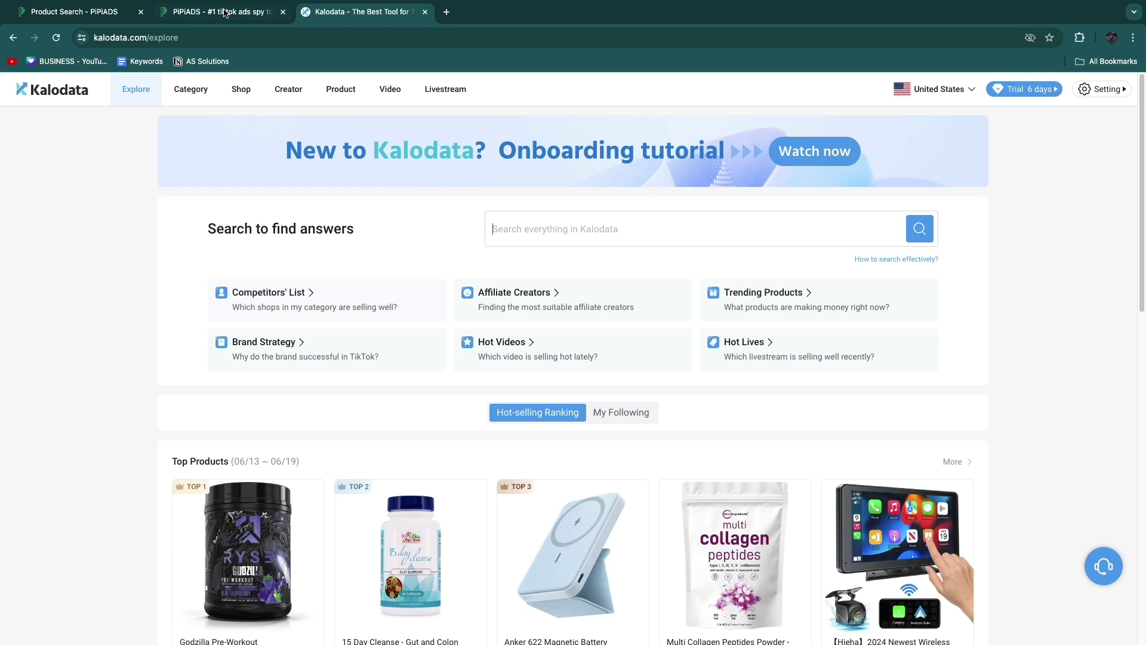
key("ctrl+Tab")
left_click(363, 12)
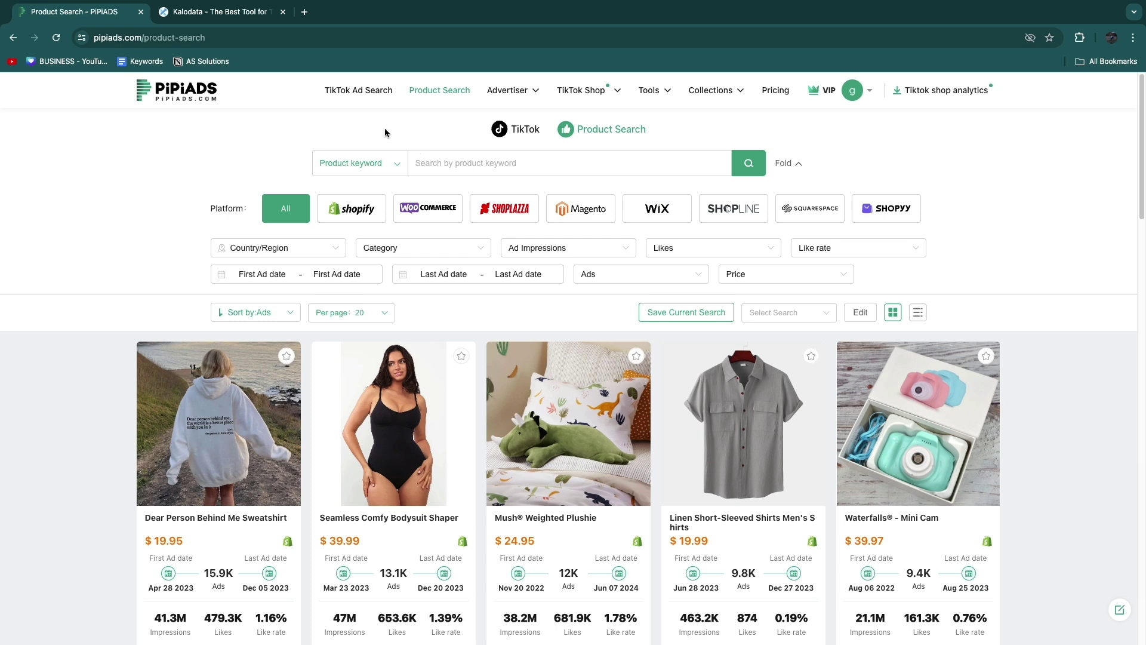
Open PiPiAds' TikTok Ad Search page listing recent ads
left_click(514, 128)
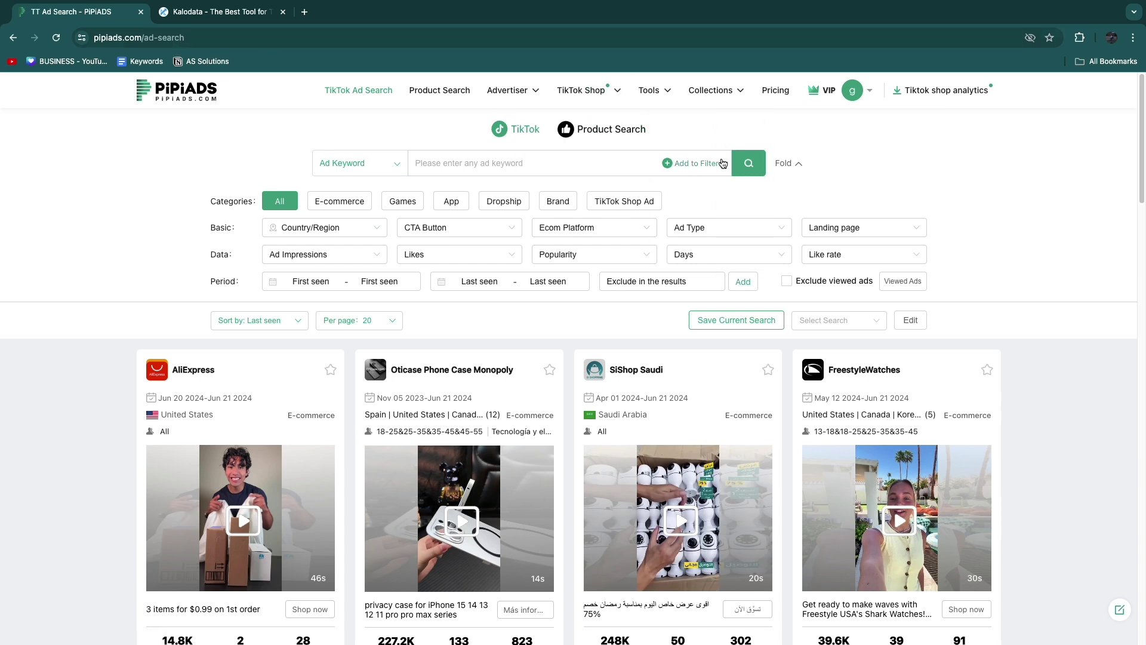
mouse_move(653, 89)
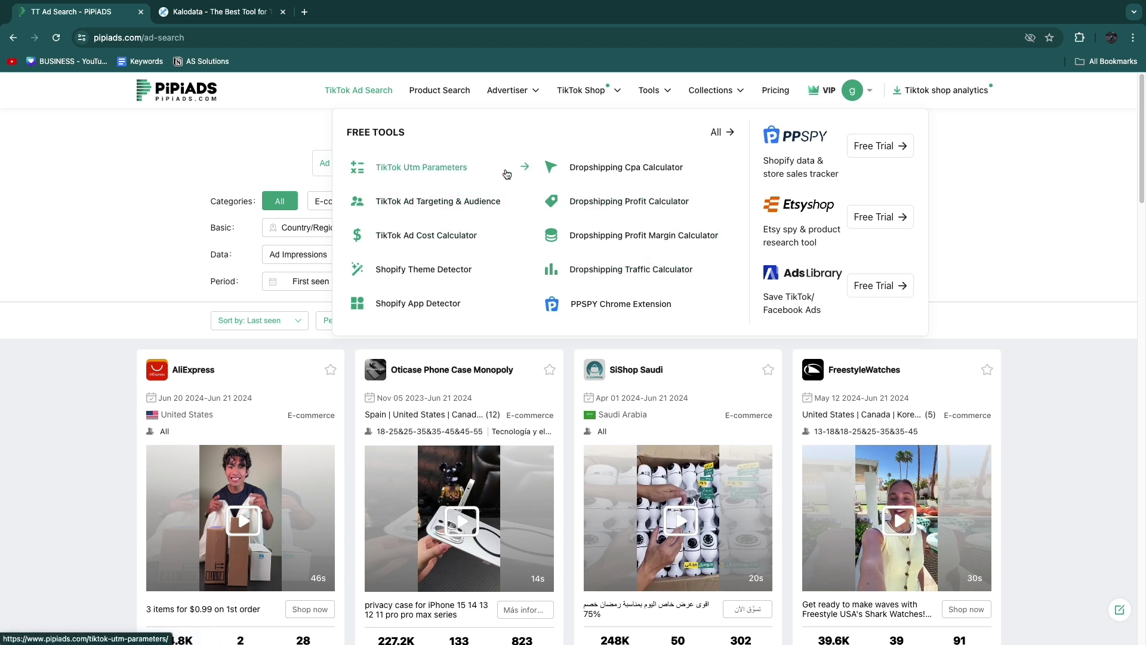
Open the PiPiAds pricing page, briefly checking the Kalodata tab
left_click(775, 89)
left_click(219, 11)
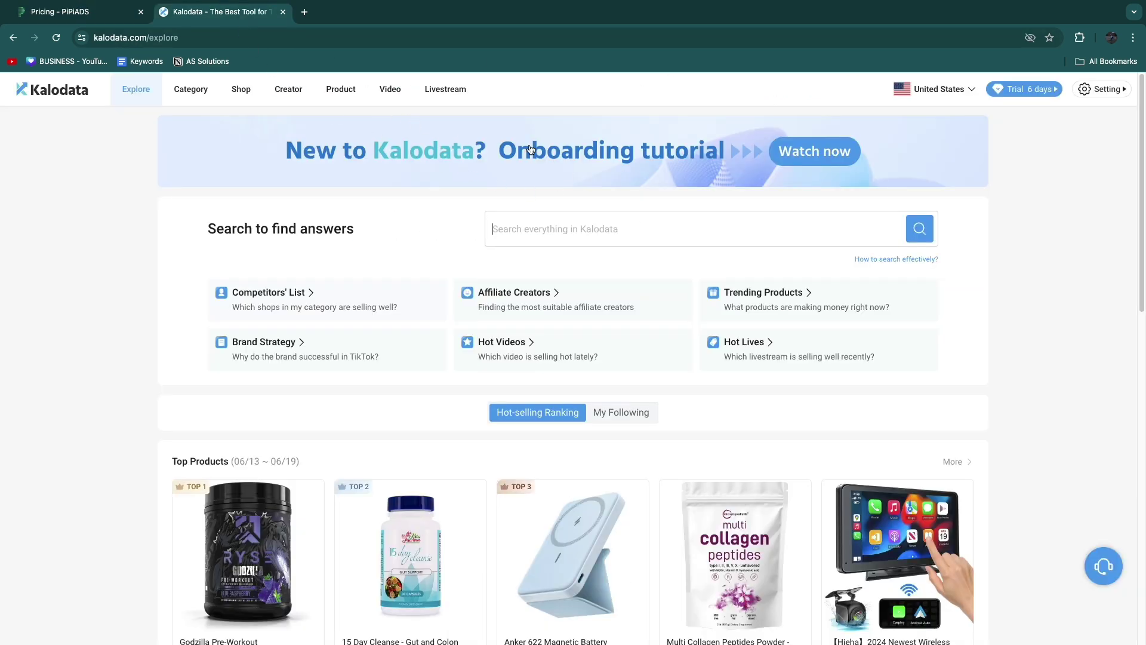
key("ctrl+shift+Tab")
scroll(298, 262, "down", 1)
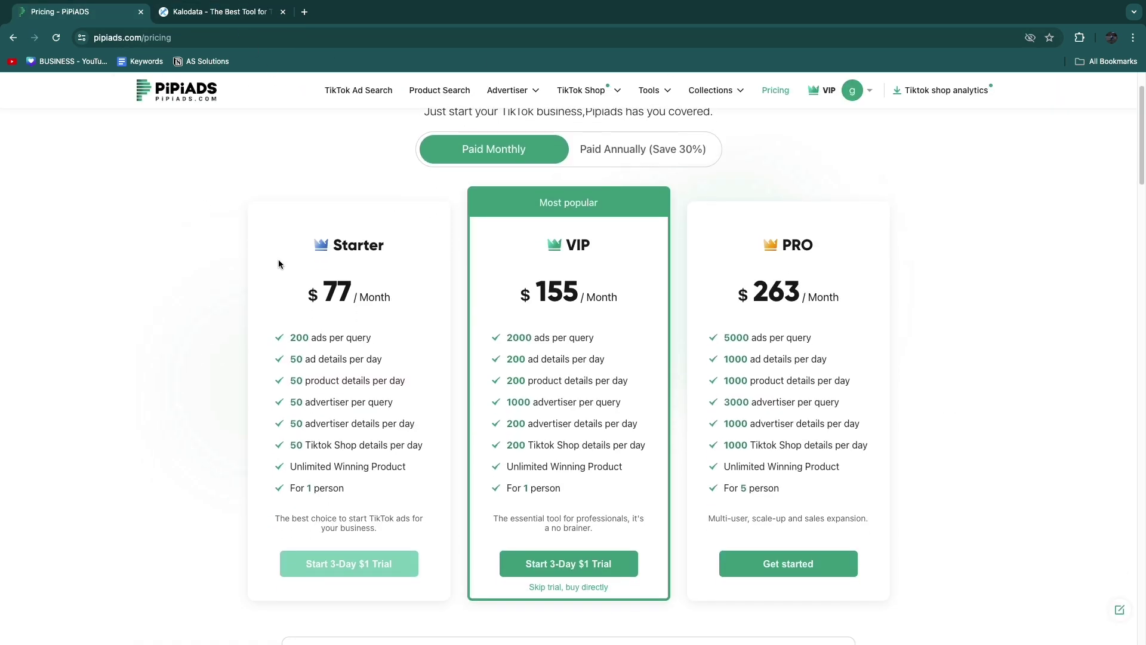
scroll(278, 259, "down", 1)
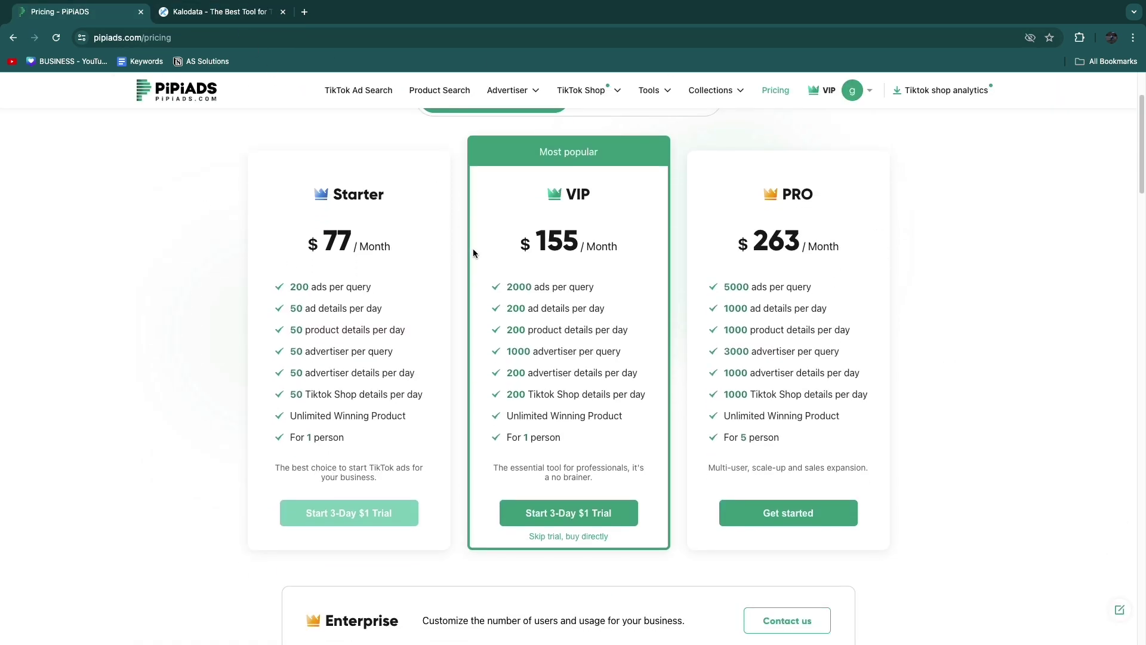
Highlight the monthly plan prices: Starter $77, VIP $155 and PRO $263
double_click(333, 190)
left_click_drag(306, 243, 390, 246)
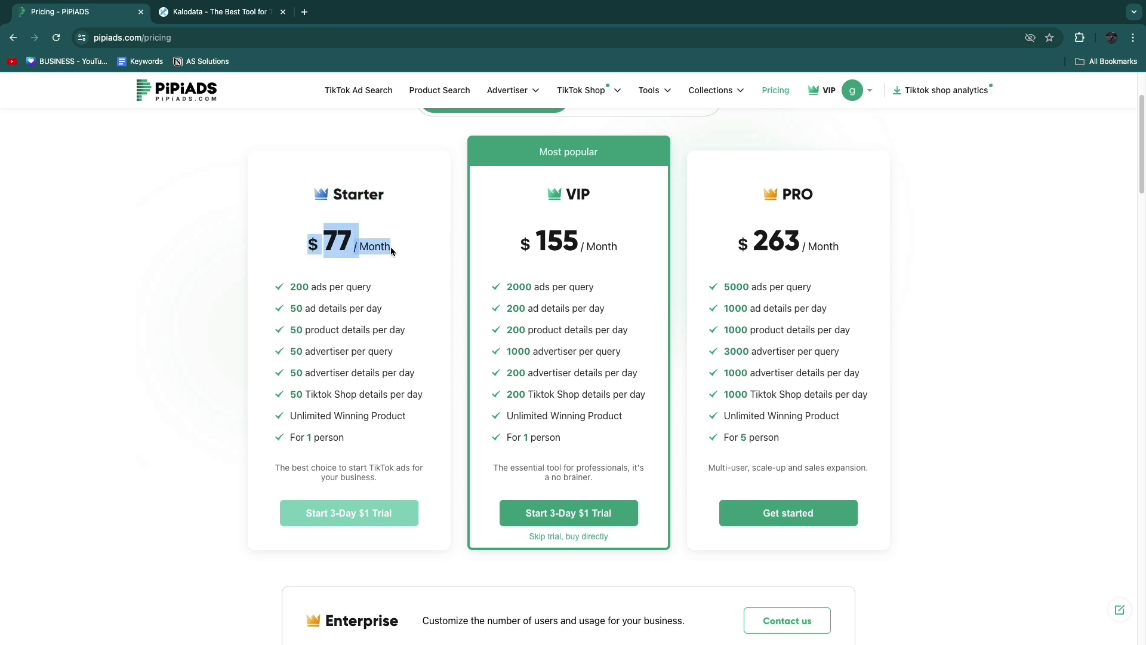
double_click(573, 195)
left_click_drag(520, 242, 620, 248)
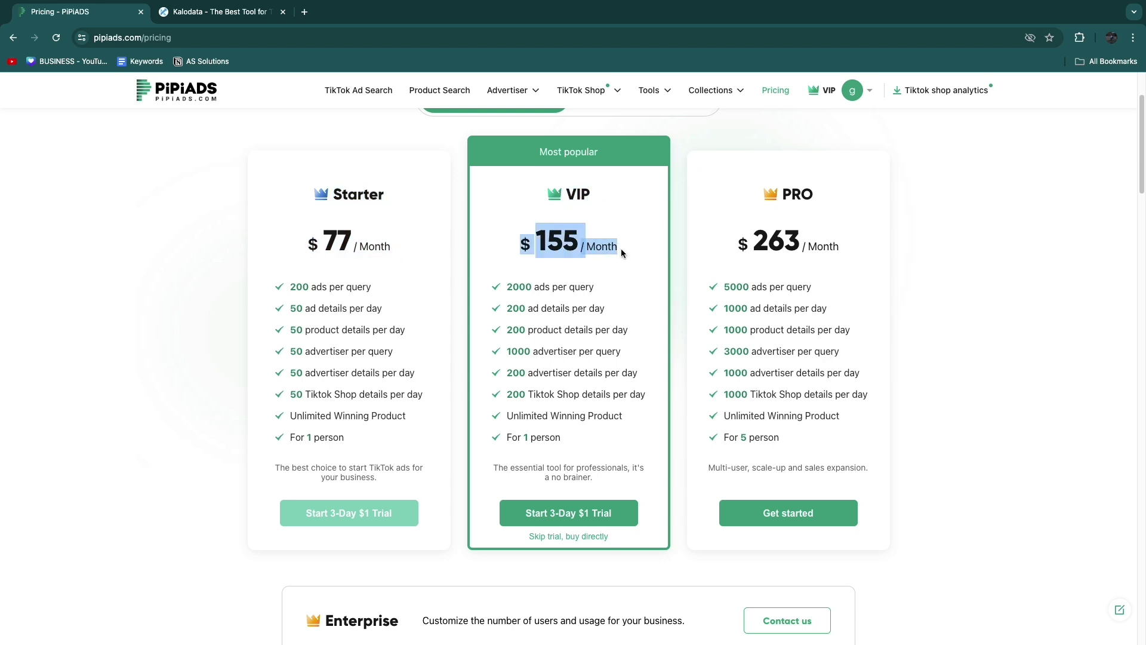
double_click(781, 197)
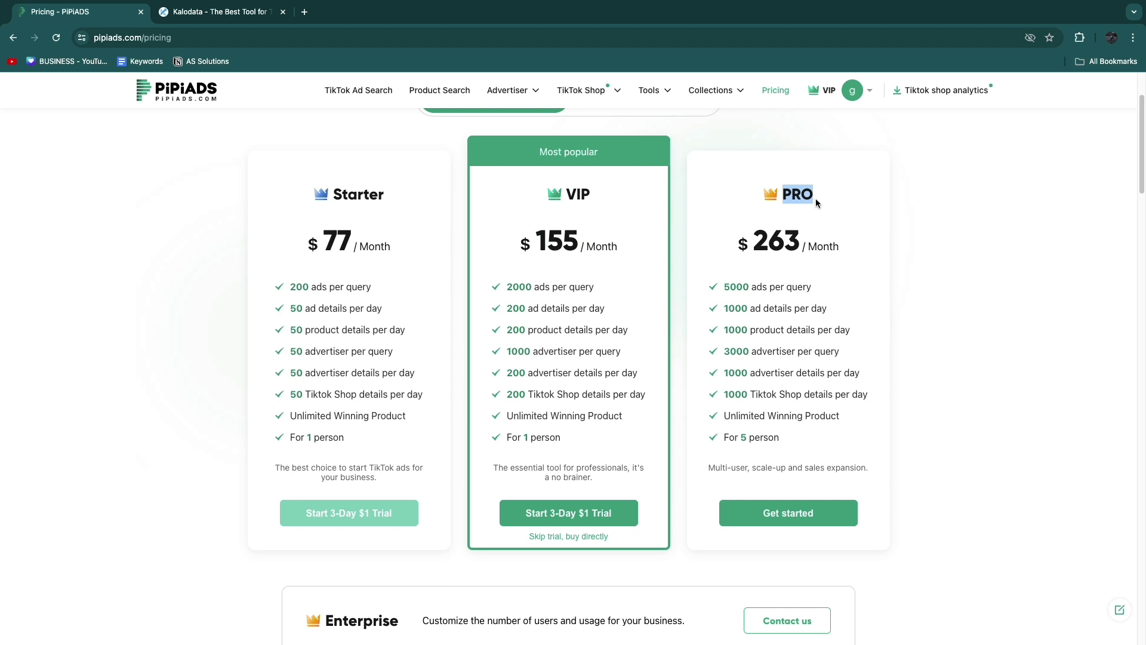
left_click_drag(736, 244, 857, 248)
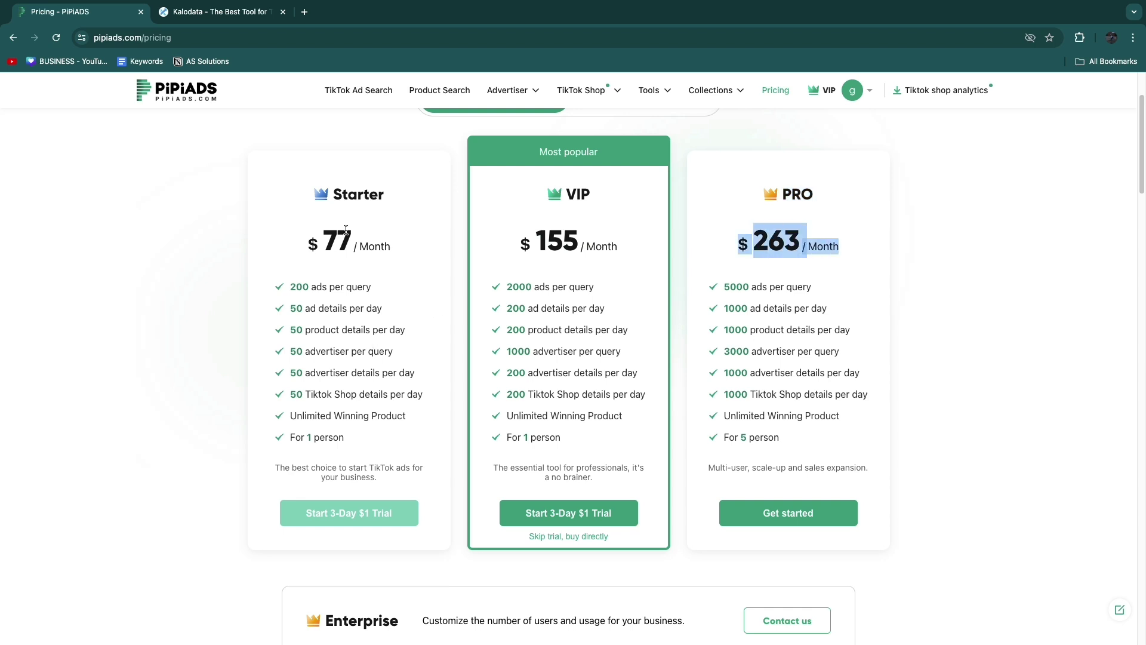
Highlight the Starter plan's Unlimited Winning Product feature and query limits, then the VIP plan
left_click_drag(331, 185, 370, 213)
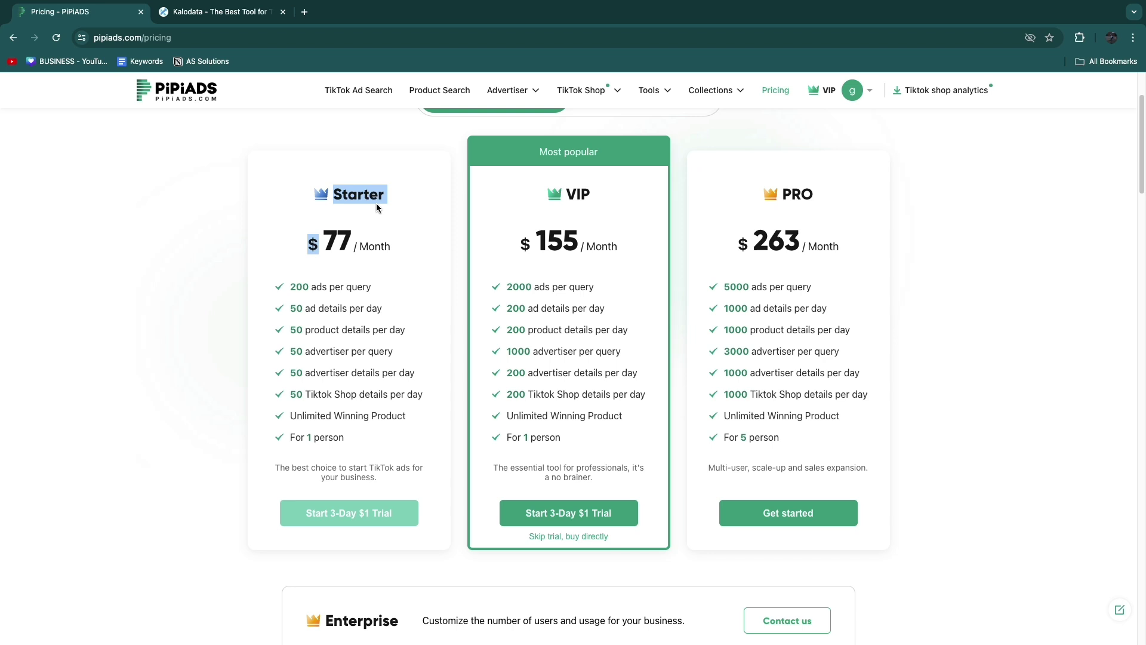
left_click_drag(289, 417, 406, 420)
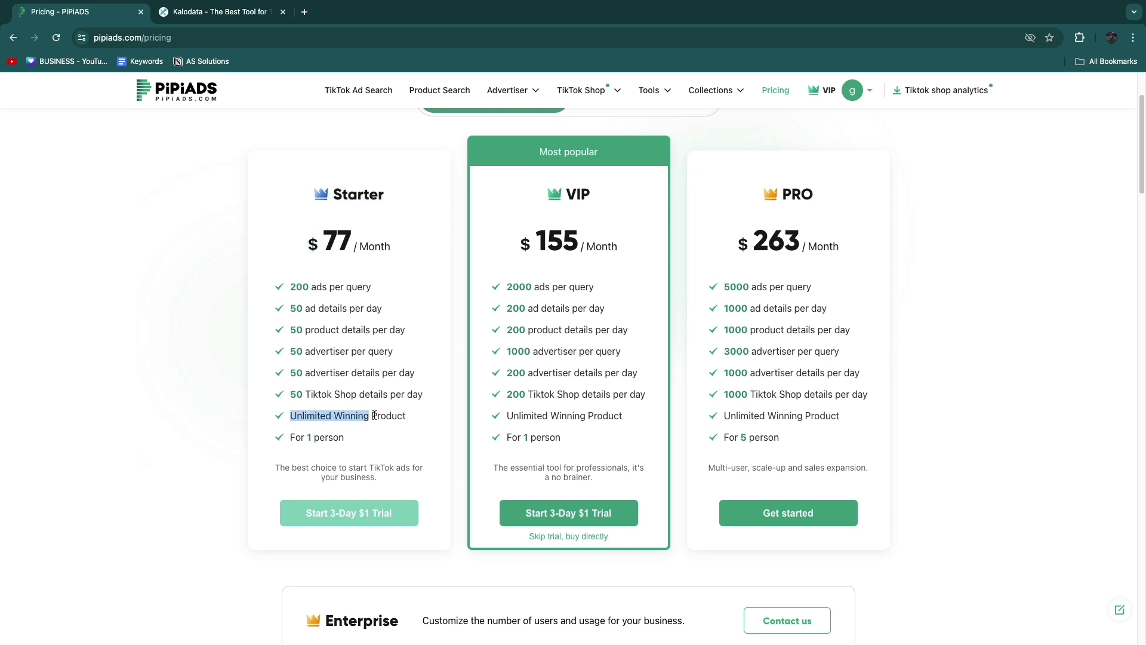
left_click(406, 420)
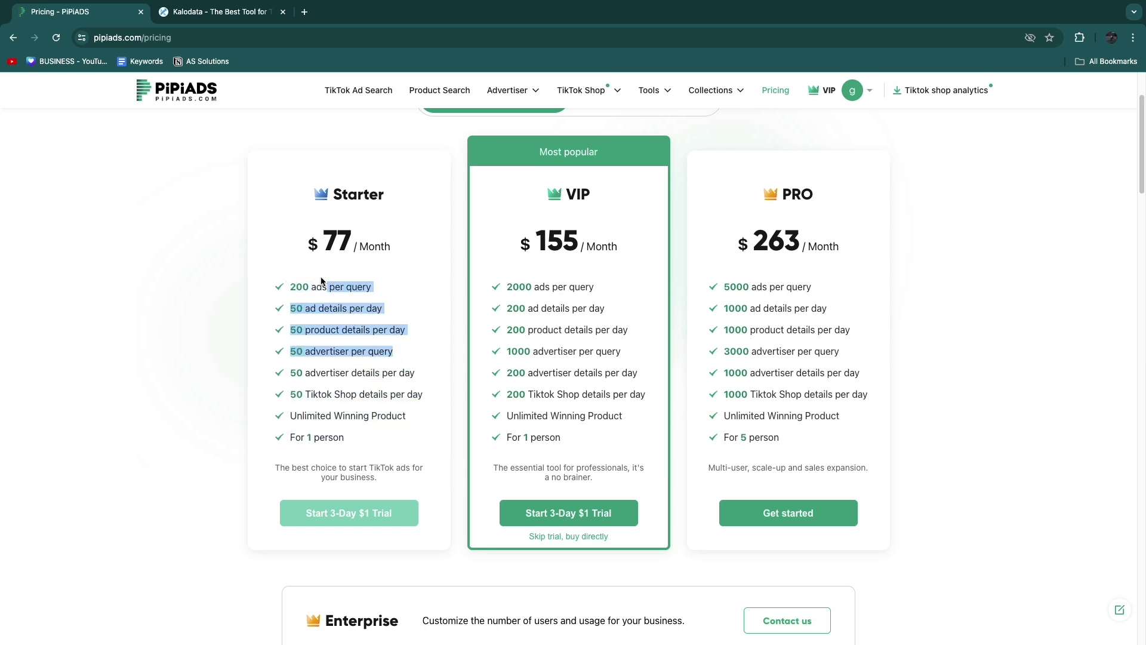
left_click_drag(286, 280, 392, 351)
left_click(360, 308)
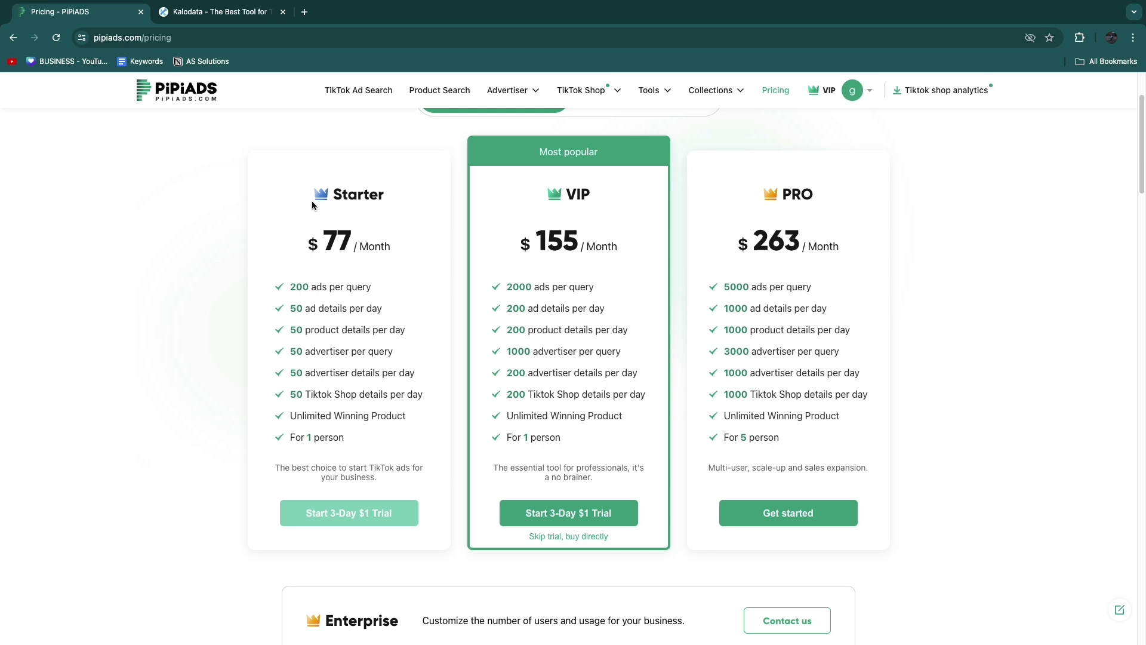
left_click_drag(333, 194, 385, 195)
left_click(392, 254)
left_click_drag(564, 188, 578, 241)
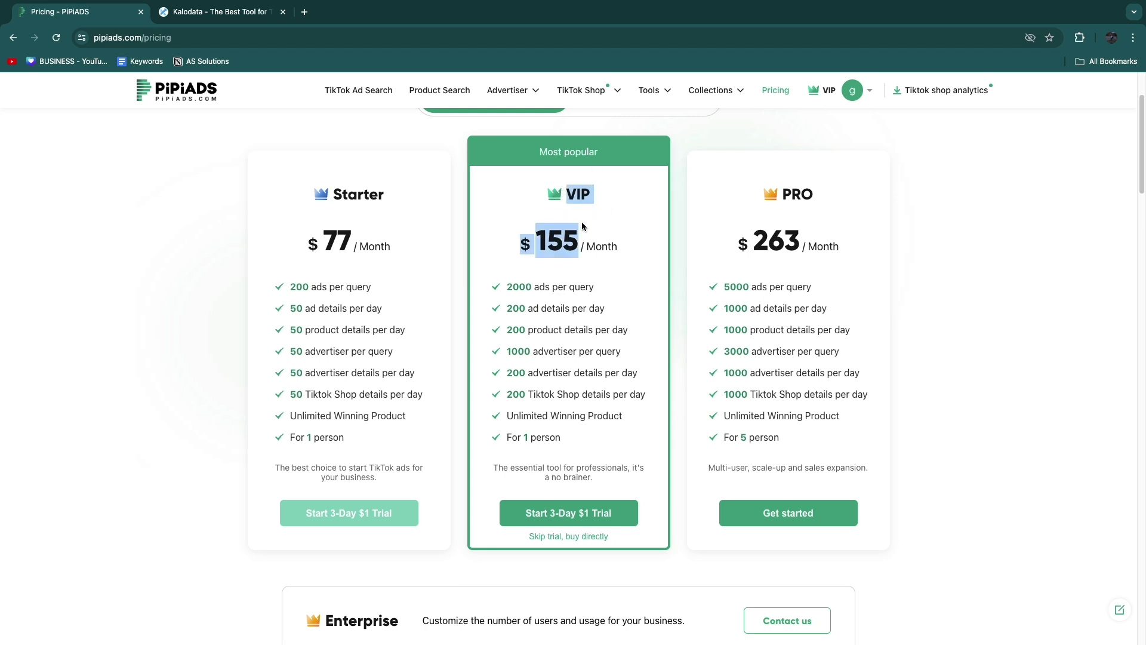
left_click(573, 221)
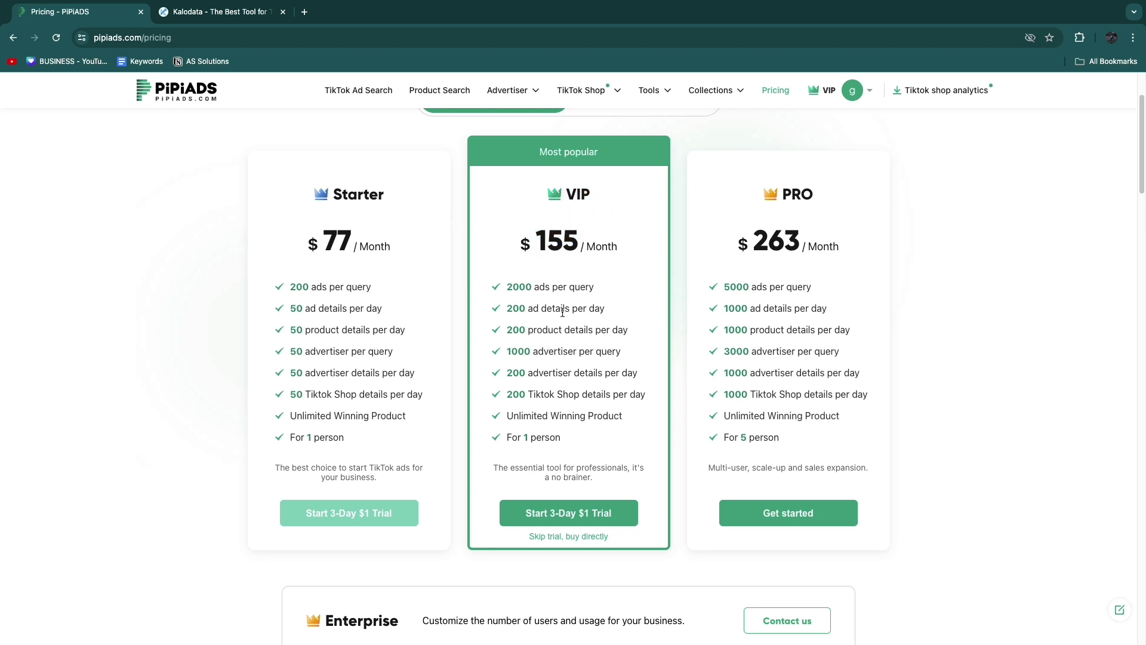
Apply coupon HOWTOSTUFF to the VIP $1 trial checkout, dropping $155 to $124
left_click(557, 519)
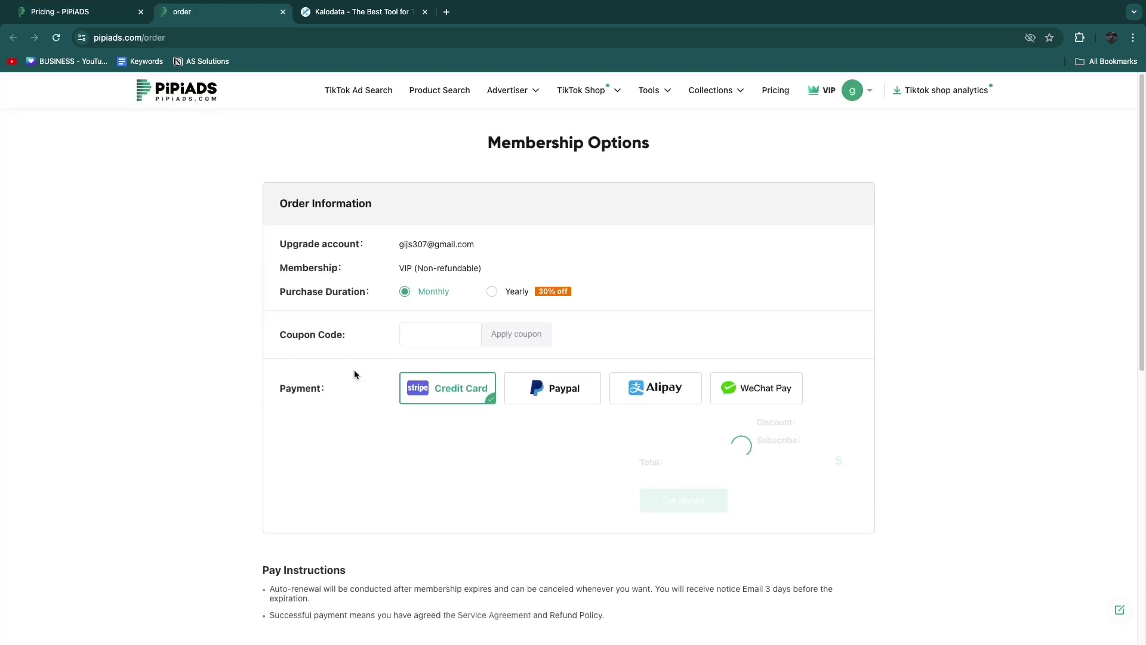
double_click(312, 334)
left_click(413, 334)
type("HOWTOSTUFF")
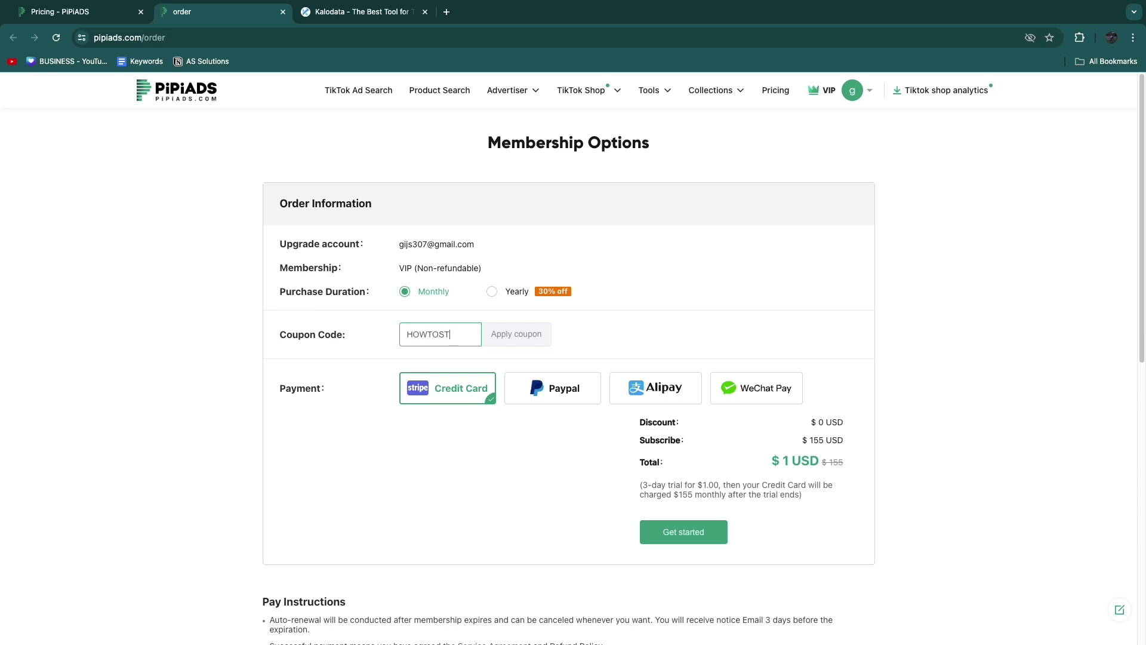
left_click(515, 333)
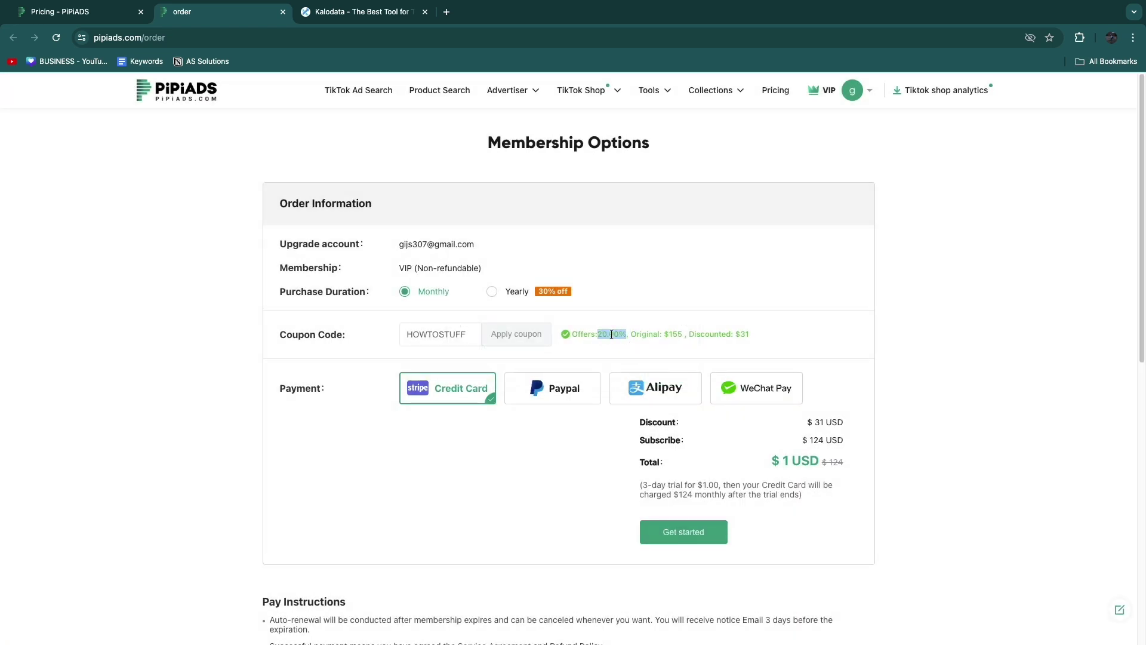
left_click(152, 324)
left_click(81, 11)
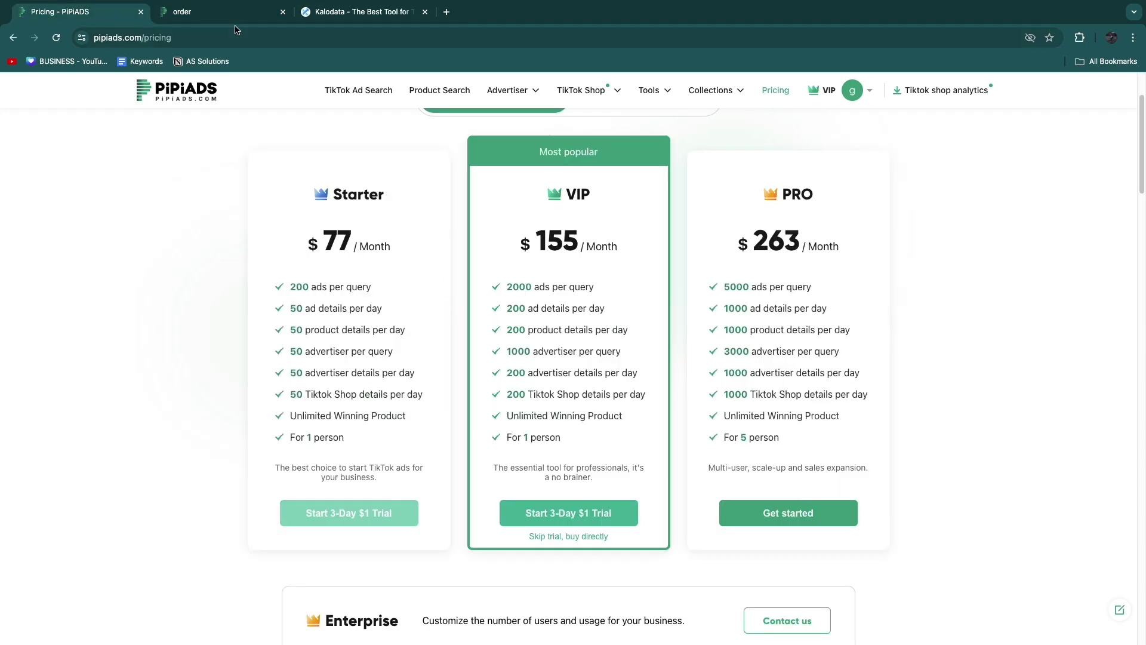
Highlight Kalodata's Starter $45.9, Professional $89.9 and Enterprise $399.9 monthly prices
left_click(282, 12)
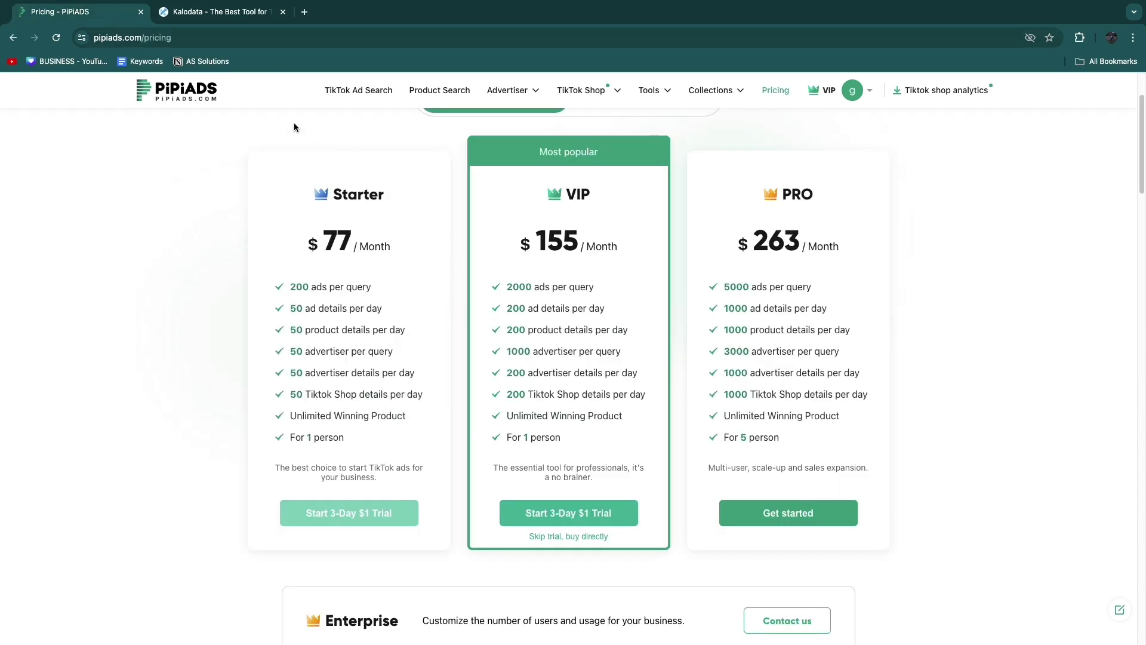
left_click(220, 11)
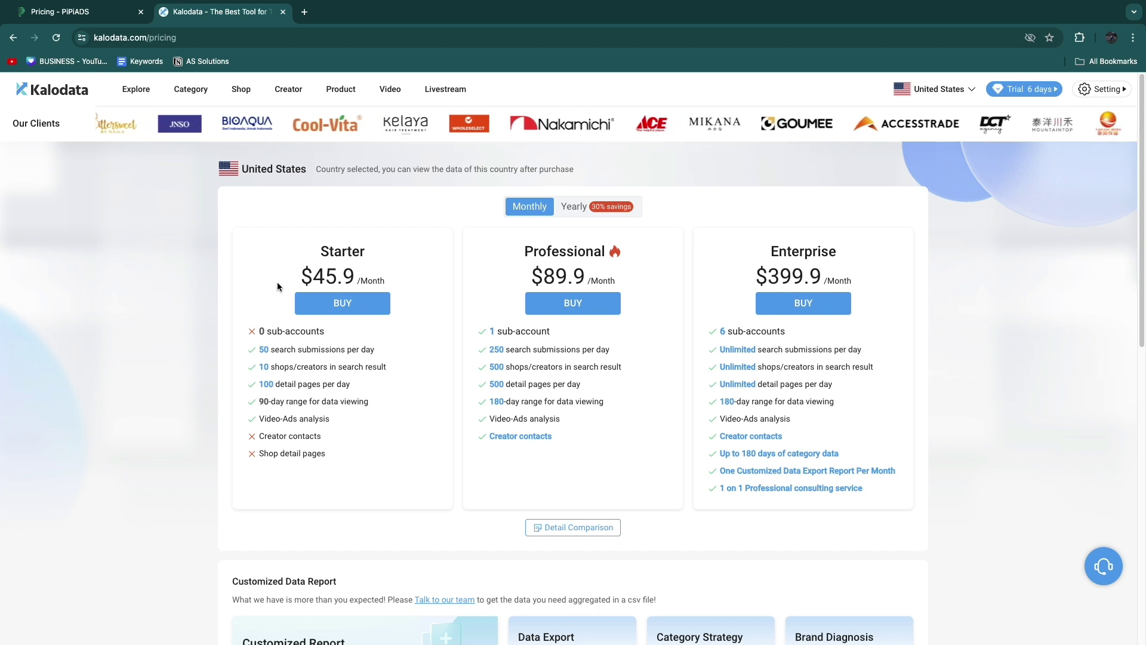
double_click(342, 251)
left_click_drag(302, 276, 359, 279)
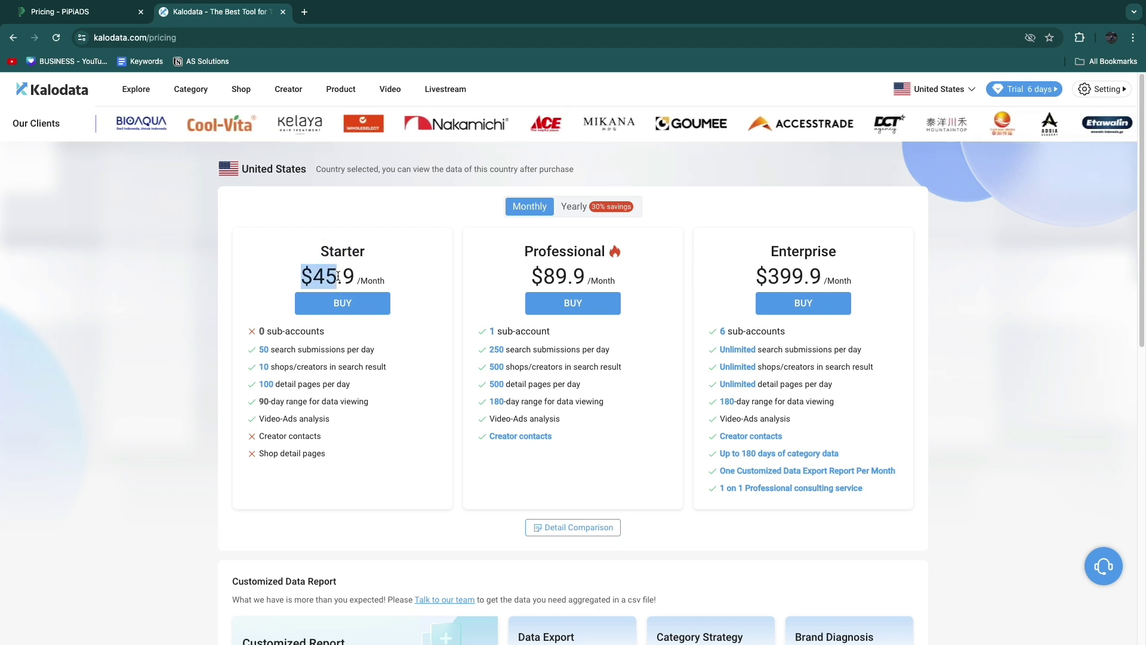
double_click(552, 251)
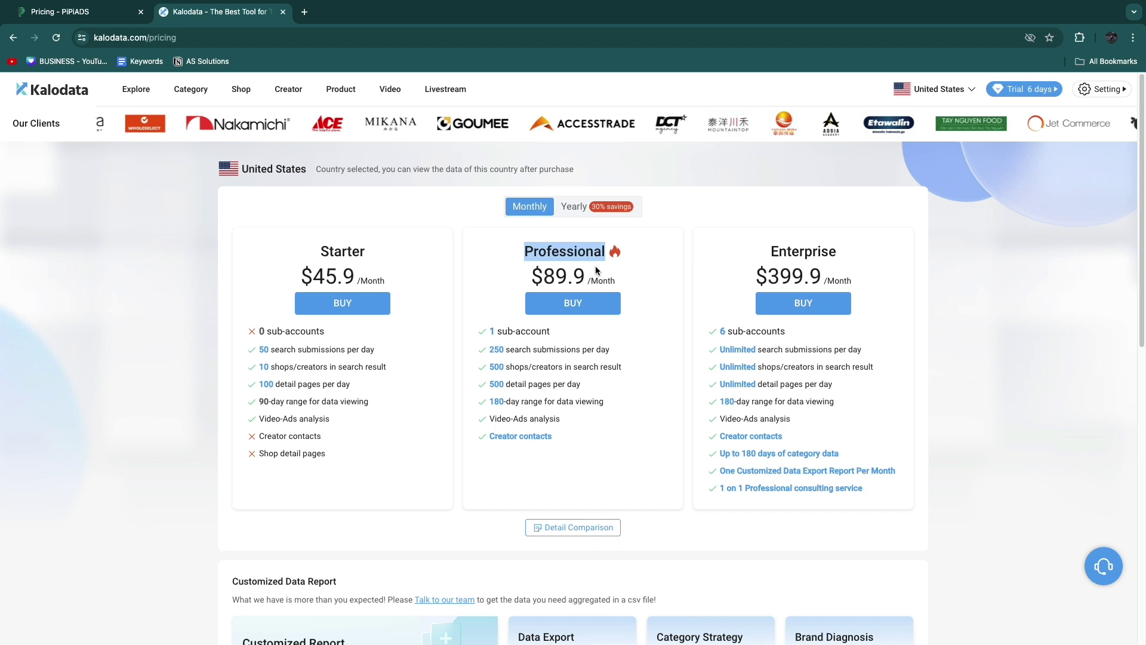
left_click(532, 278)
left_click_drag(532, 277, 584, 278)
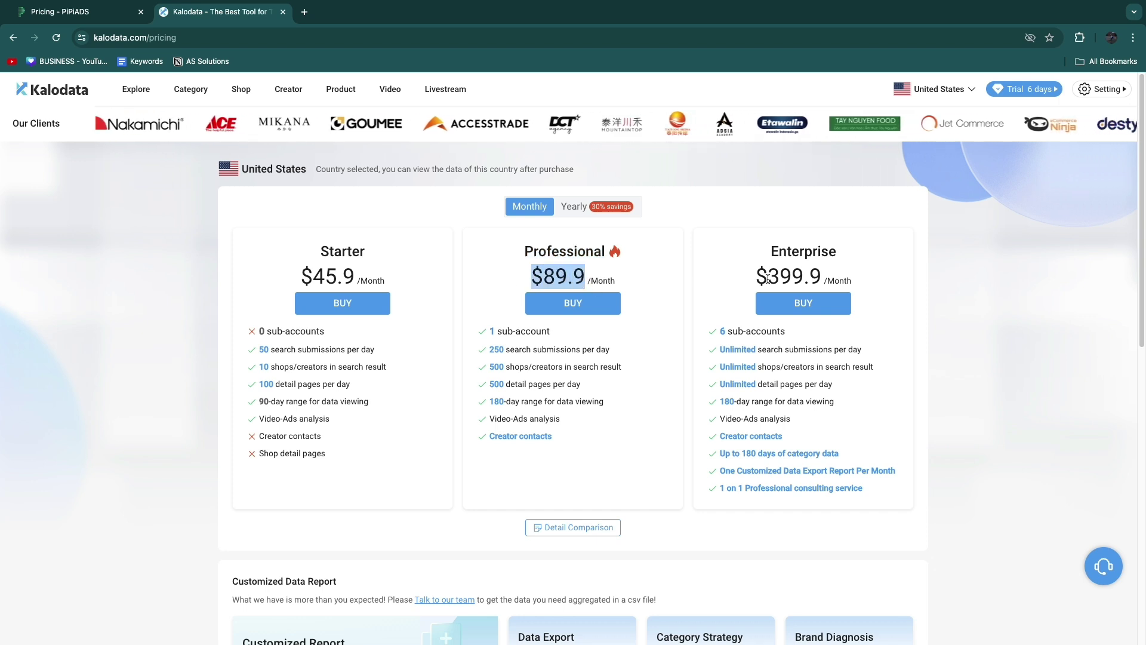
double_click(818, 256)
left_click_drag(757, 278, 804, 279)
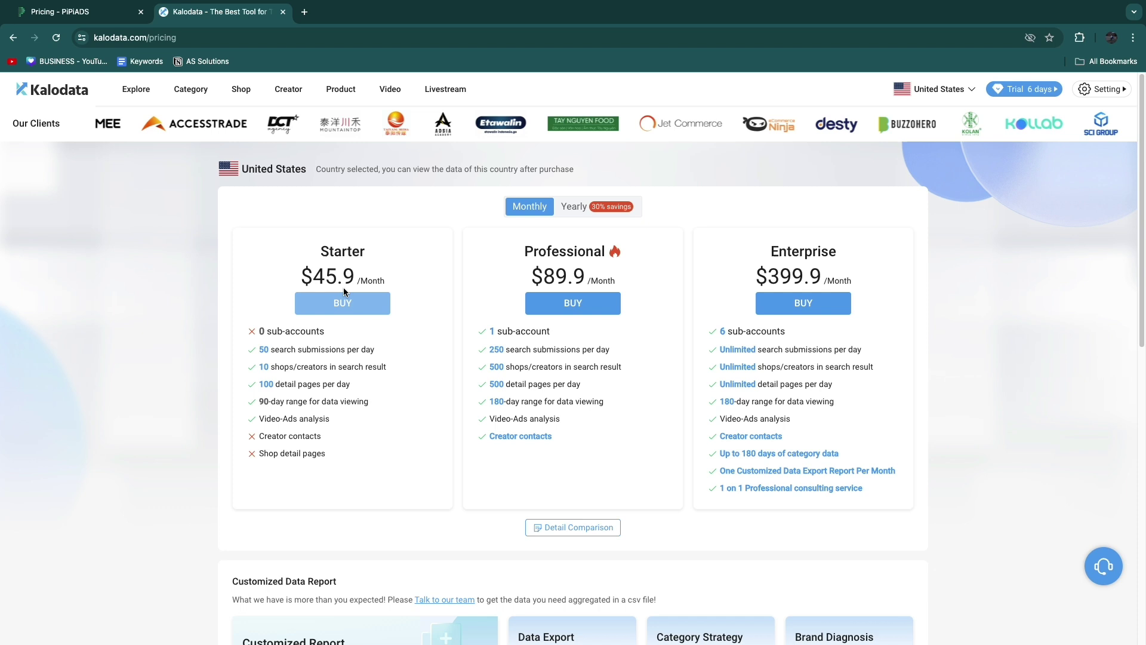
Highlight Kalodata Starter limits: sub-accounts, 50 daily searches, 10 shops/creators per result
left_click_drag(295, 269, 407, 260)
left_click_drag(256, 331, 324, 331)
left_click(367, 344)
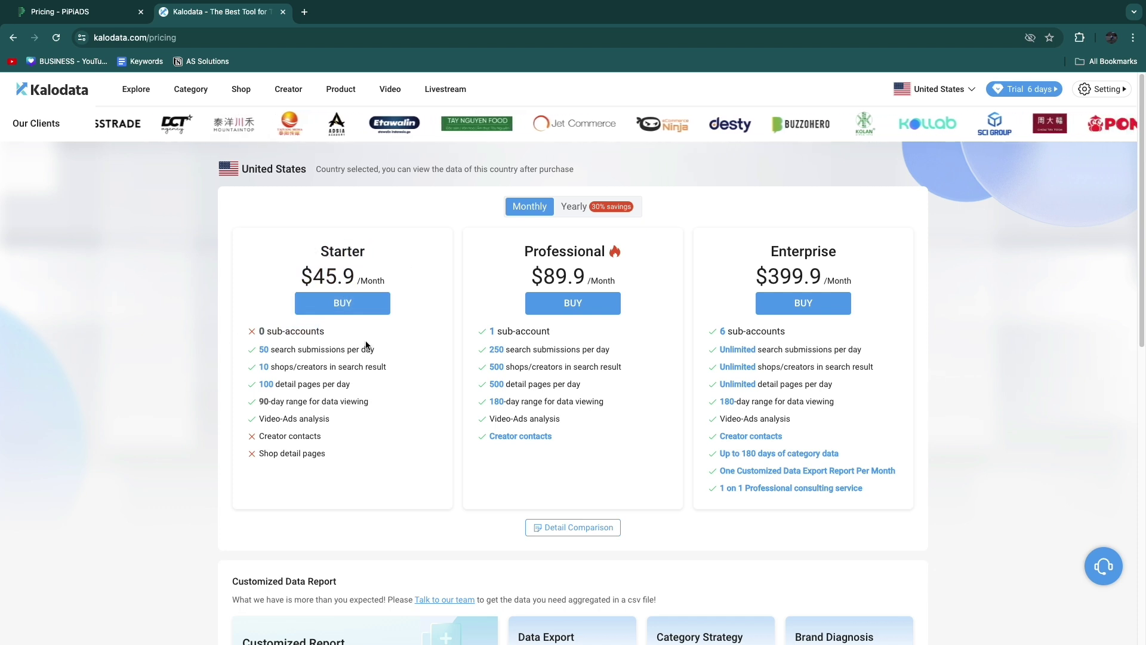
left_click_drag(258, 350, 374, 350)
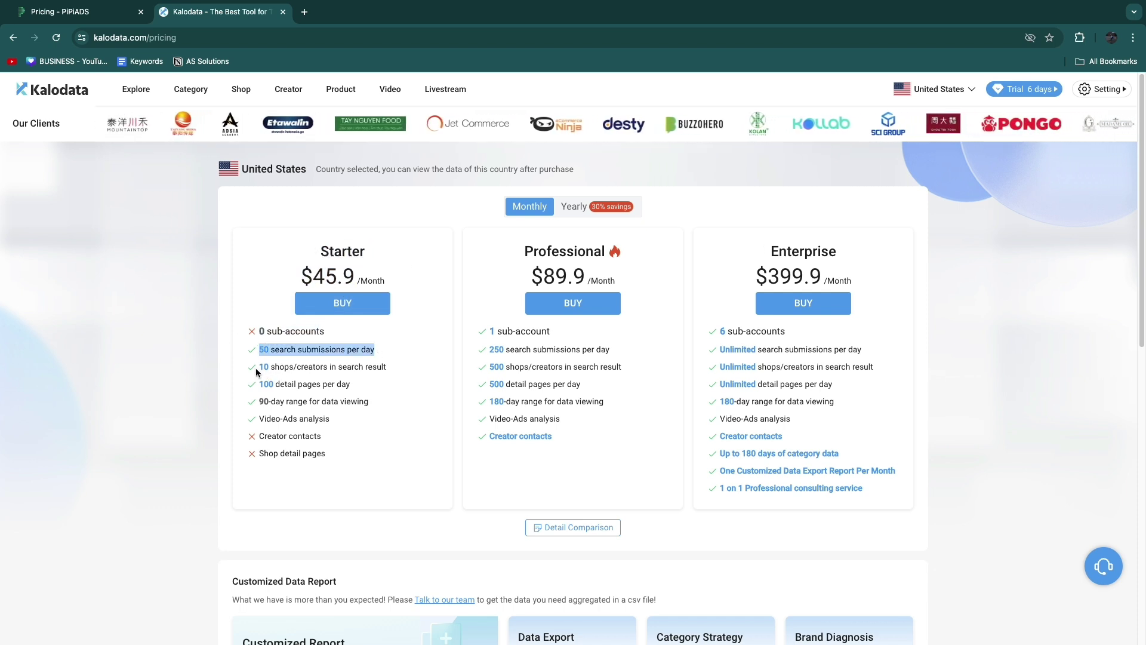
left_click_drag(258, 366, 381, 369)
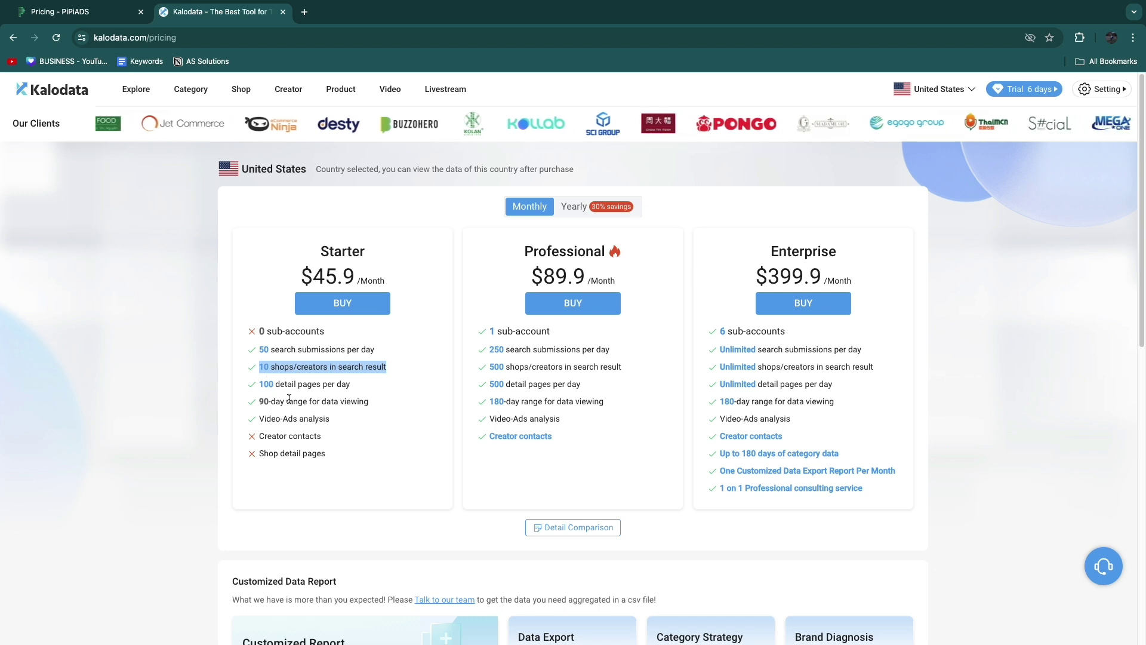
left_click(60, 12)
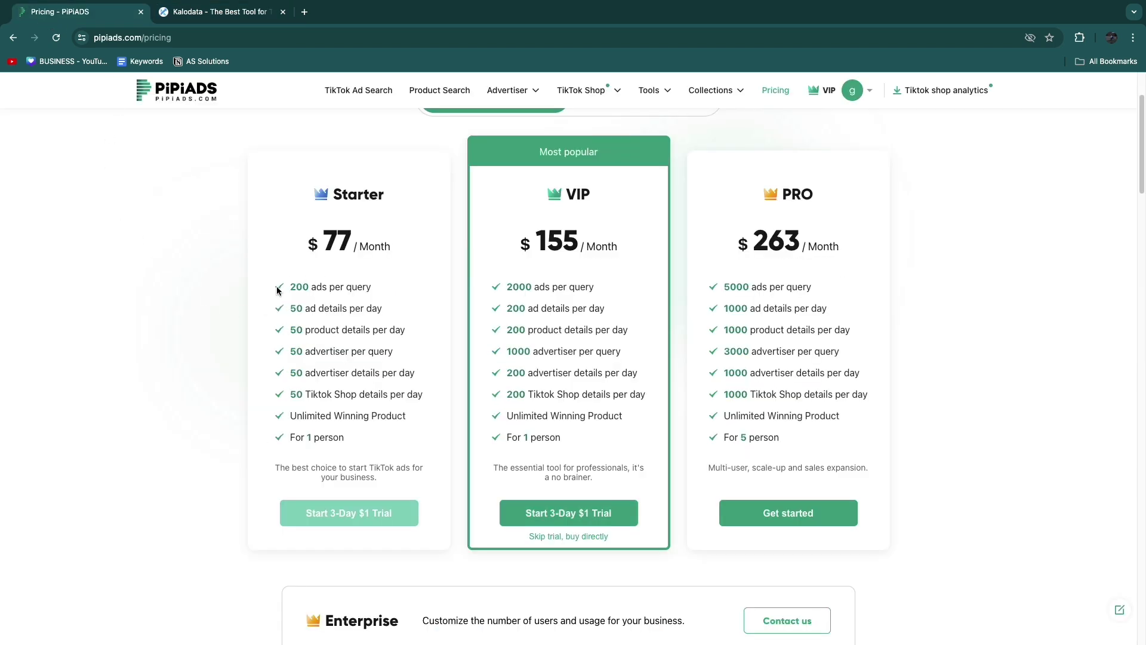
left_click_drag(290, 288, 314, 290)
left_click(404, 288)
left_click(220, 11)
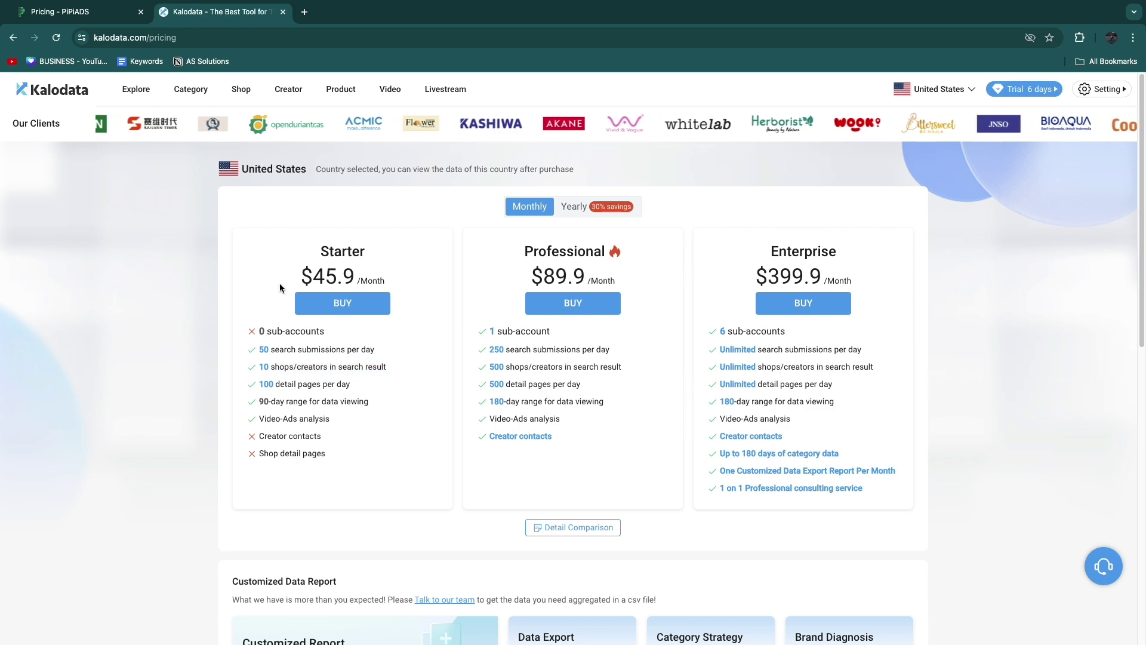
triple_click(324, 271)
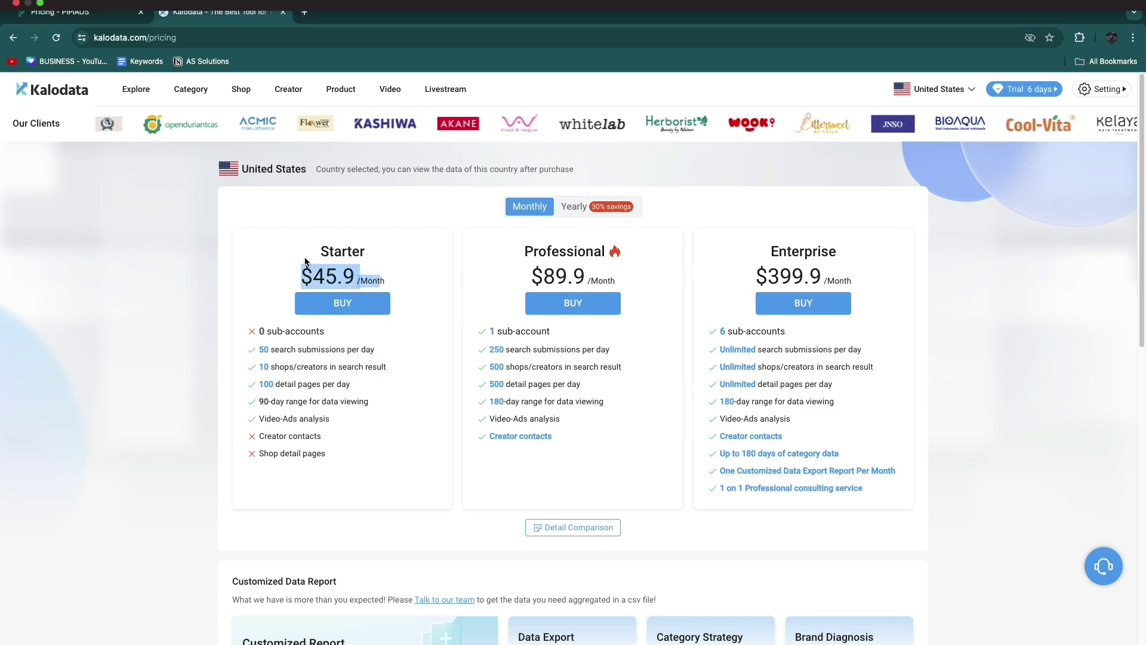
scroll(318, 316, "down", 2)
scroll(319, 316, "up", 2)
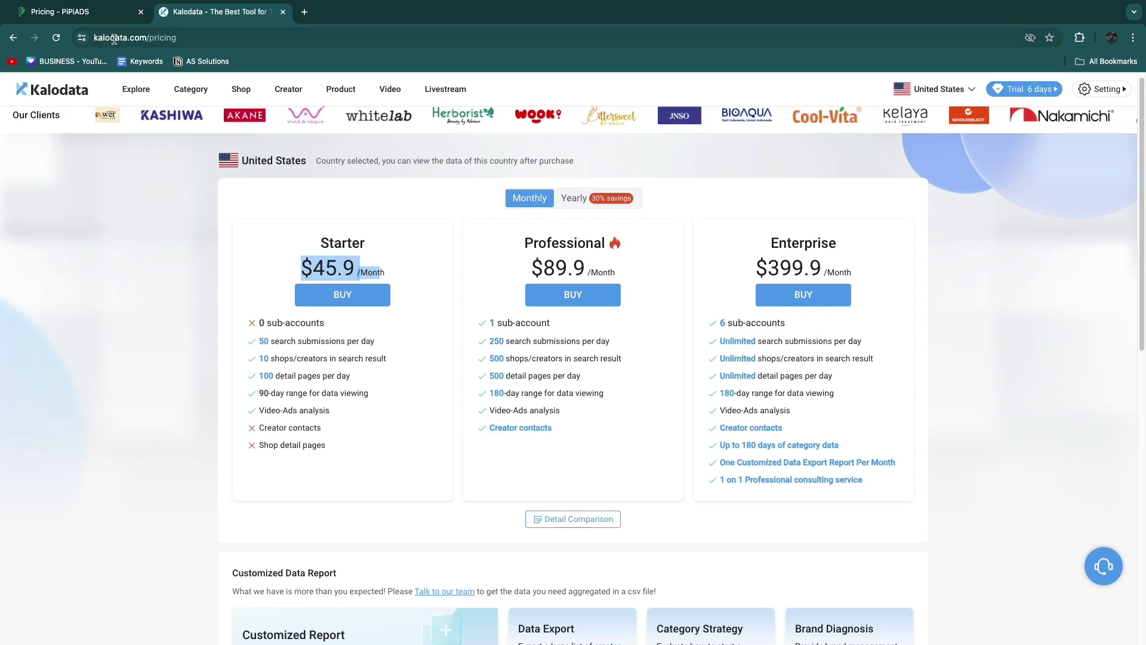
left_click(60, 11)
scroll(204, 226, "up", 3)
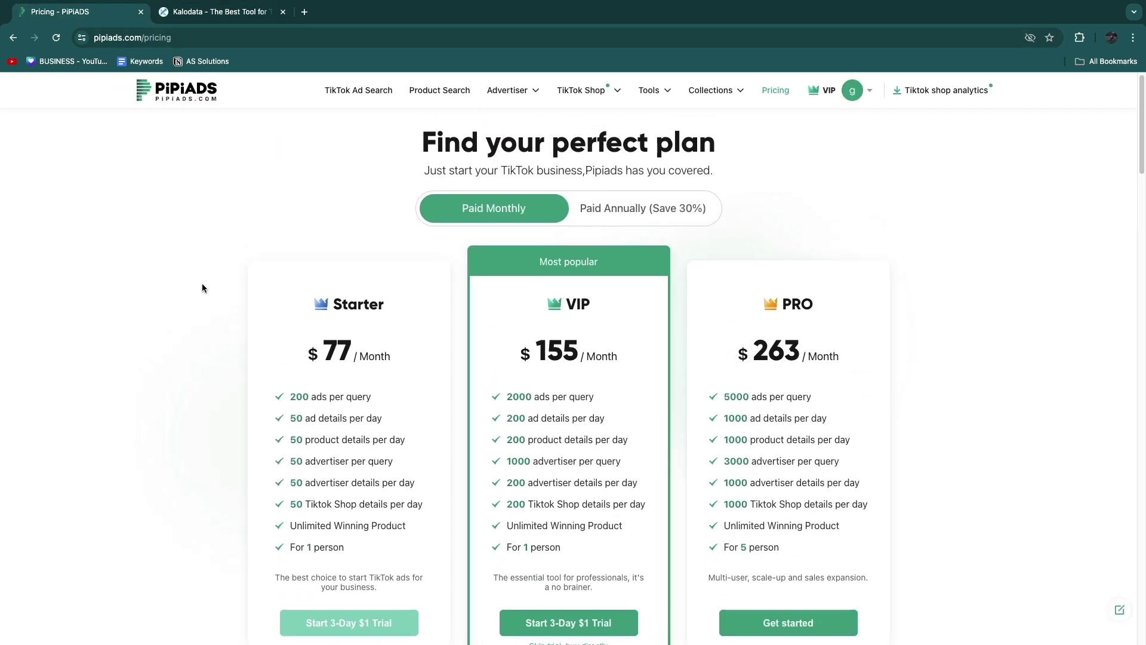
scroll(192, 281, "up", 1)
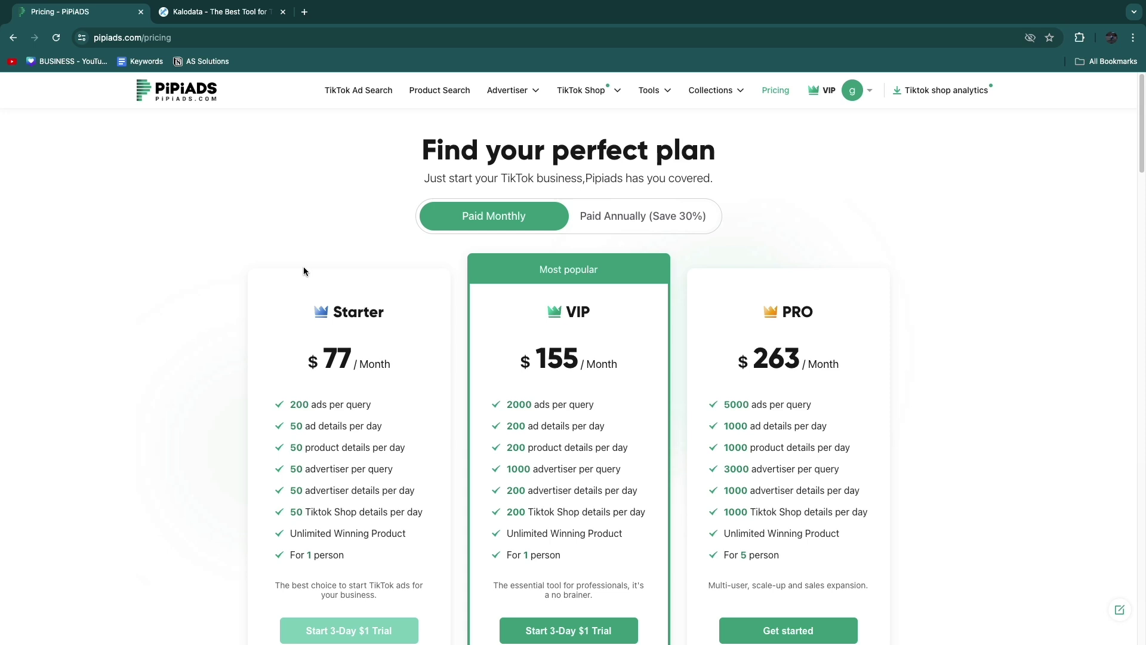
scroll(259, 278, "down", 3)
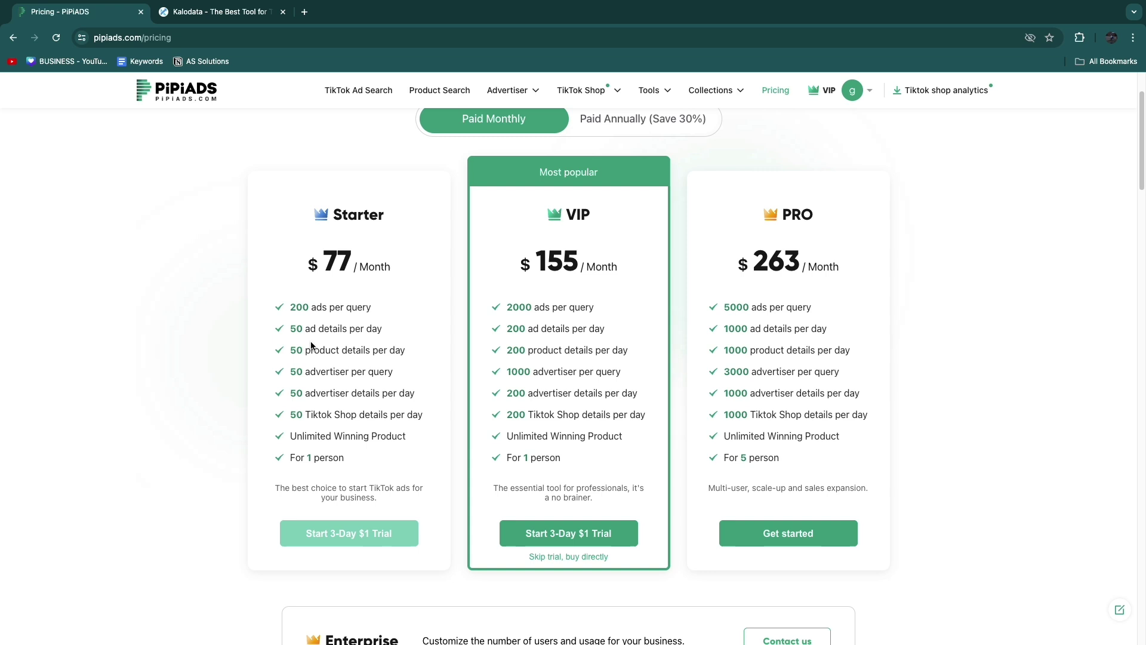
scroll(311, 345, "down", 3)
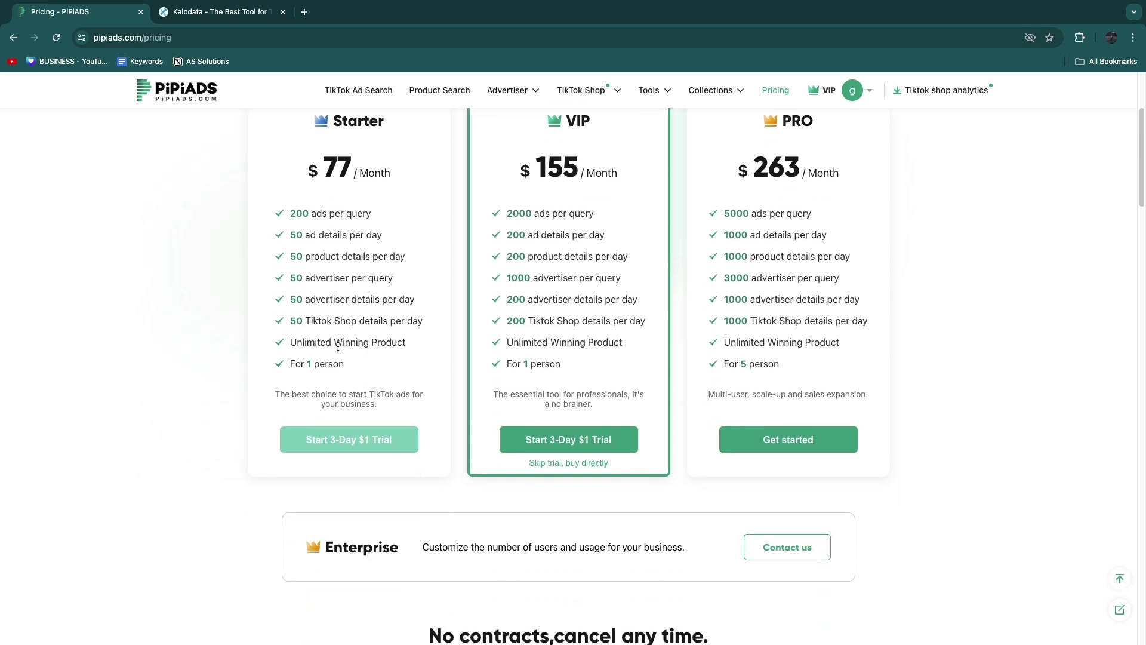
scroll(186, 327, "up", 2)
scroll(187, 327, "up", 3)
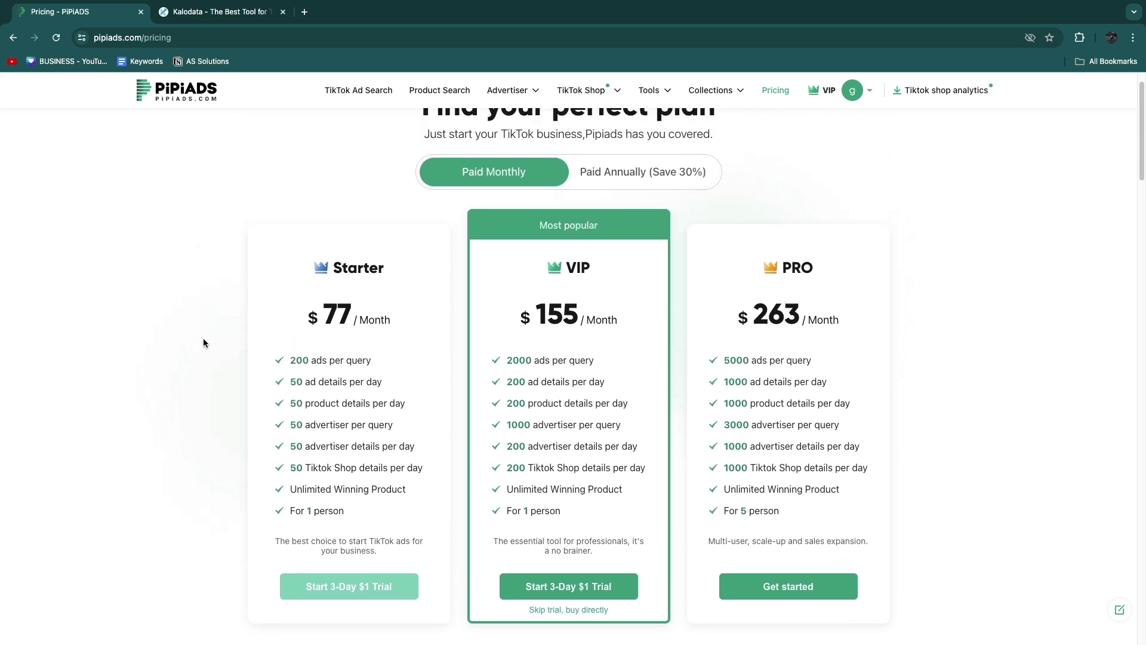
scroll(203, 337, "down", 1)
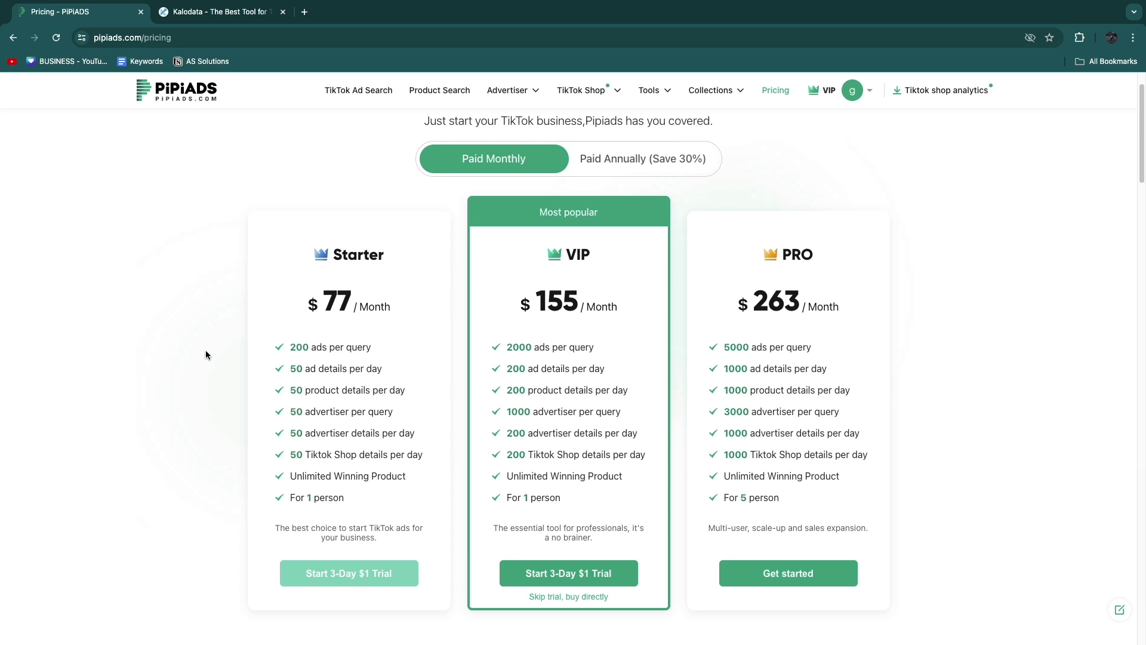
scroll(205, 350, "down", 1)
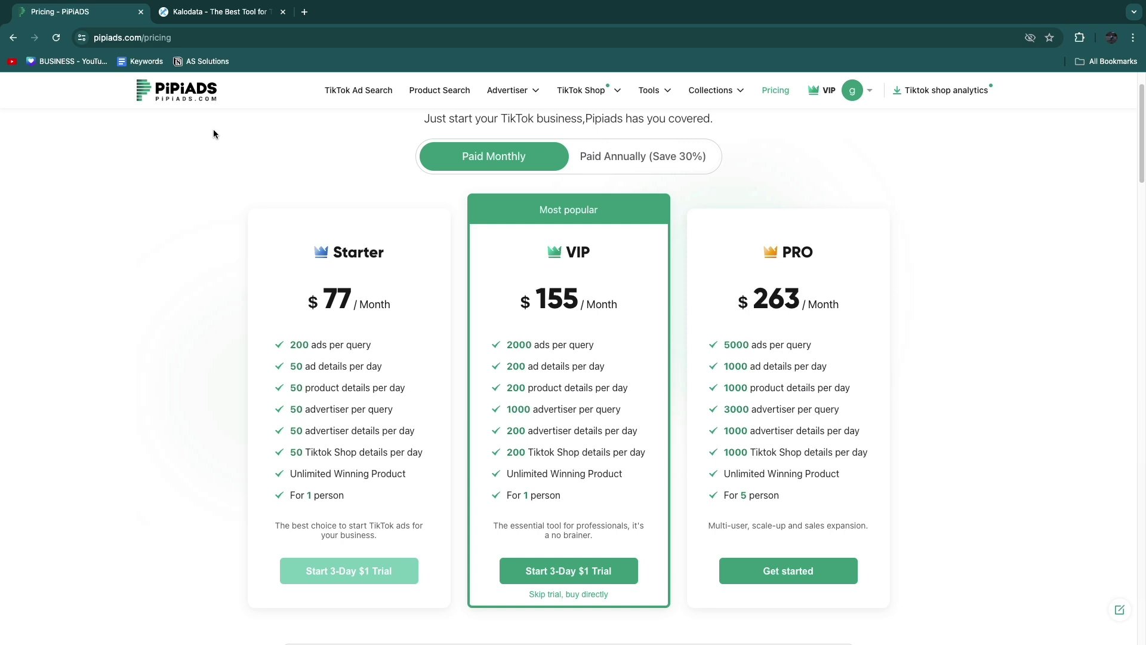
scroll(213, 135, "up", 2)
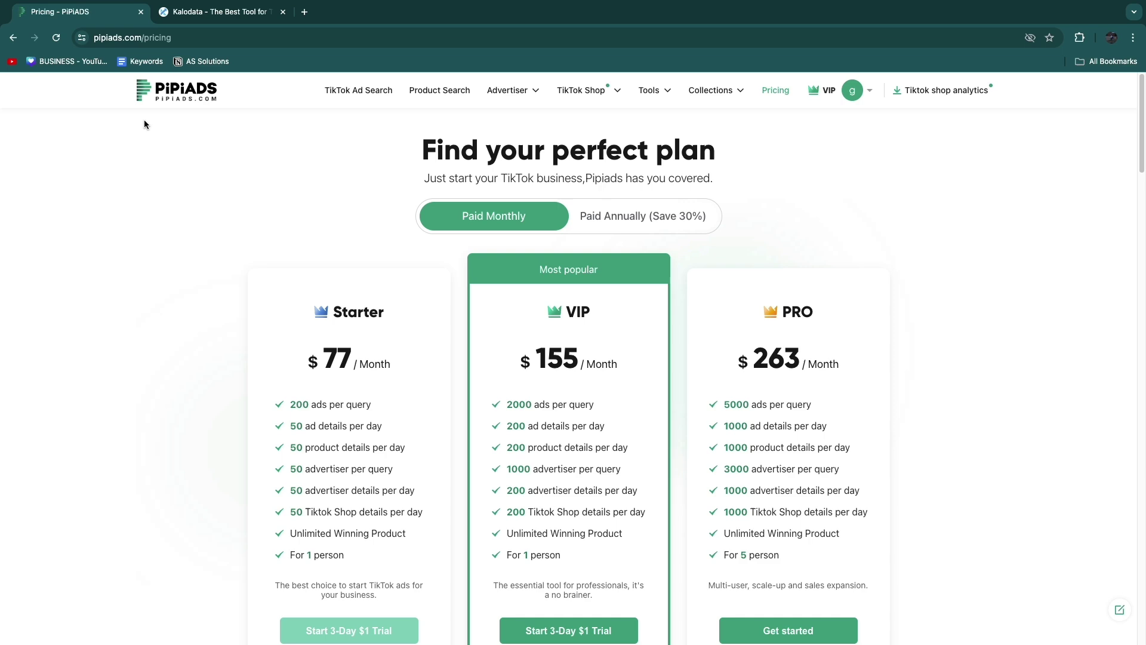
left_click(220, 12)
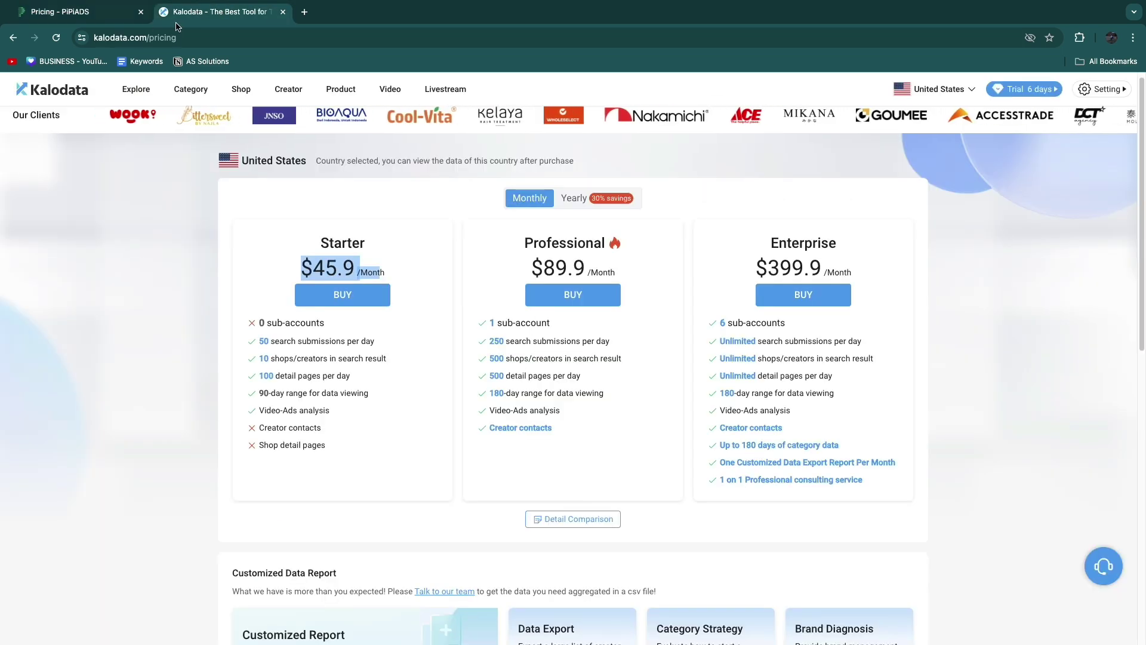
left_click(72, 11)
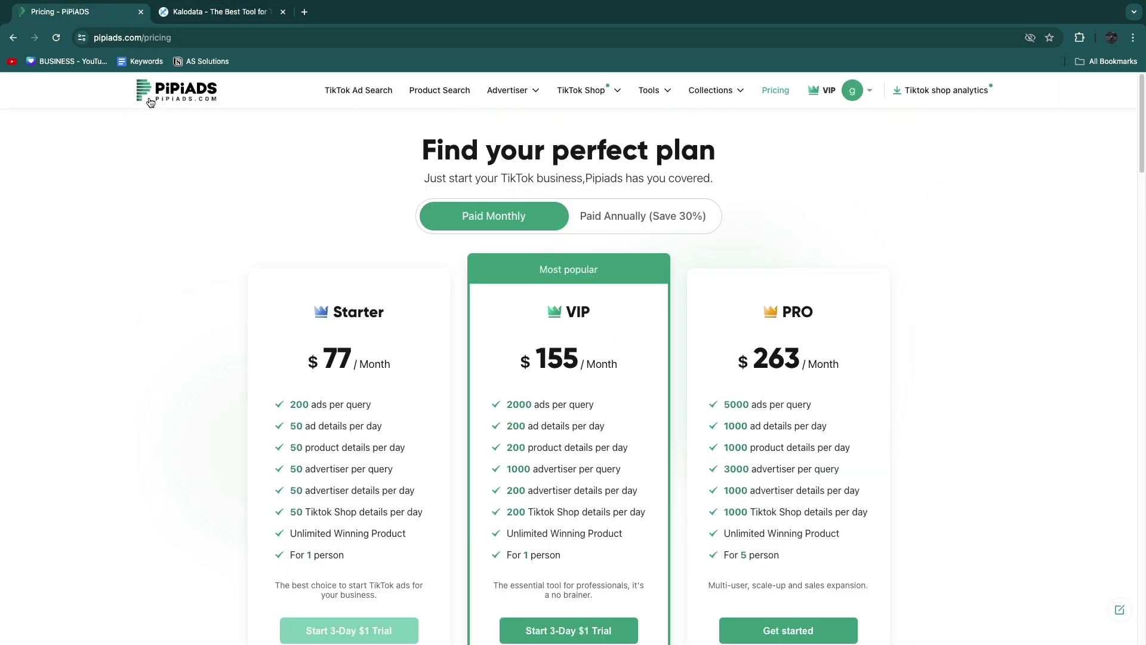
left_click(219, 11)
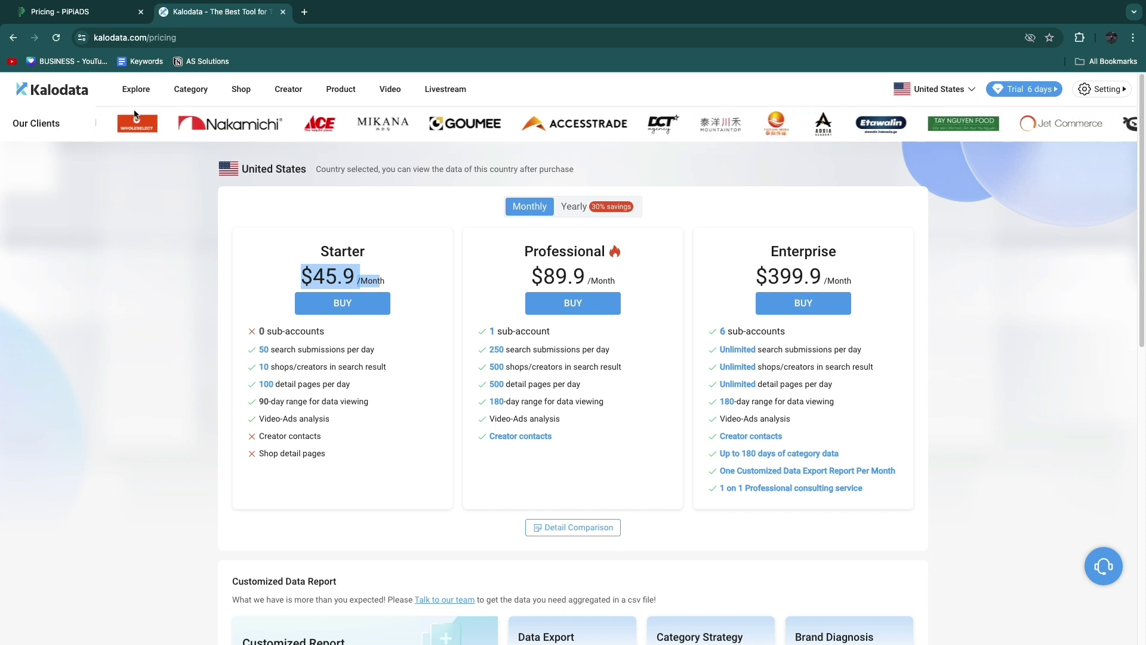
left_click(72, 11)
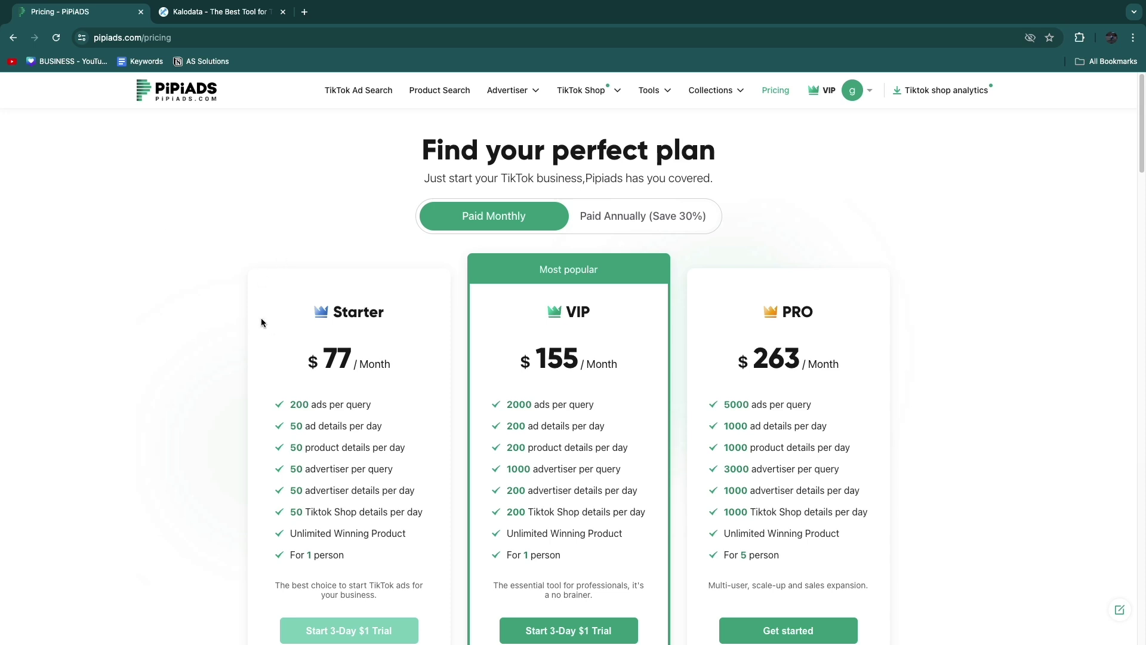
scroll(573, 358, "down", 2)
scroll(572, 358, "up", 2)
Switch to annual billing (save 30%): Starter $54, VIP $116, PRO $181 monthly
left_click_drag(651, 216, 691, 222)
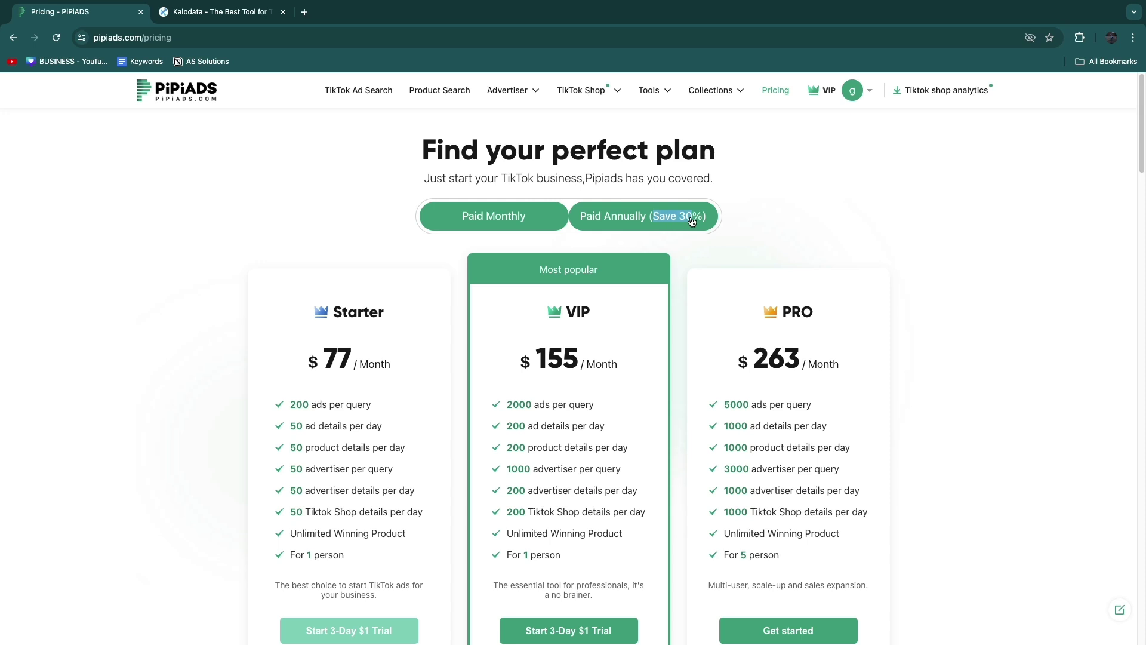
left_click(697, 220)
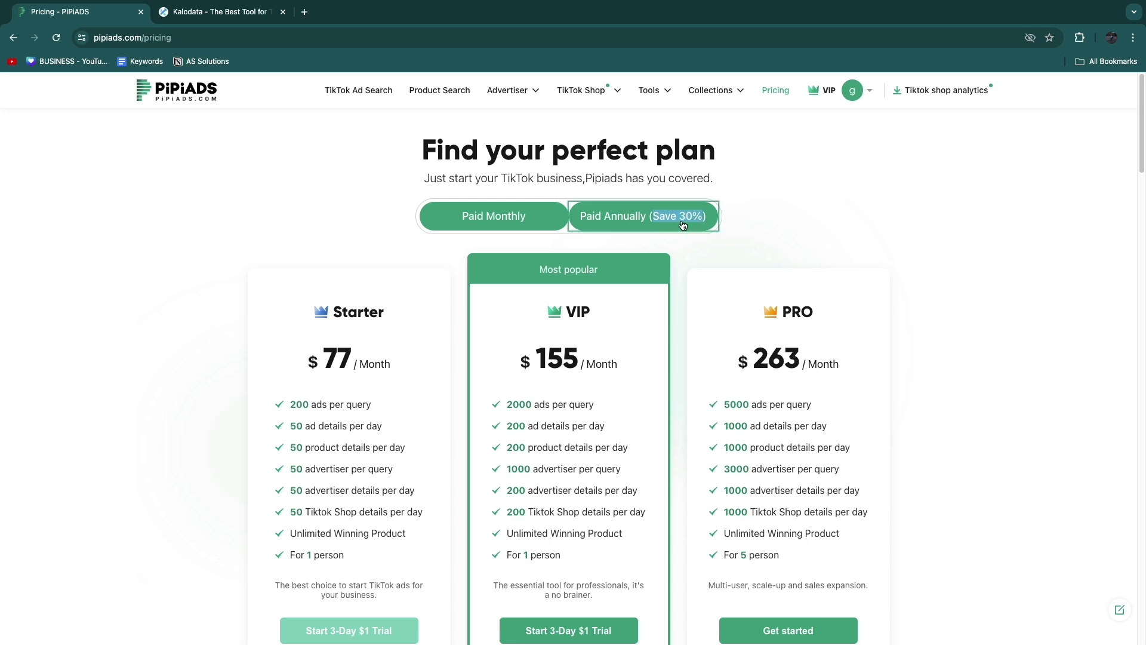
left_click(682, 225)
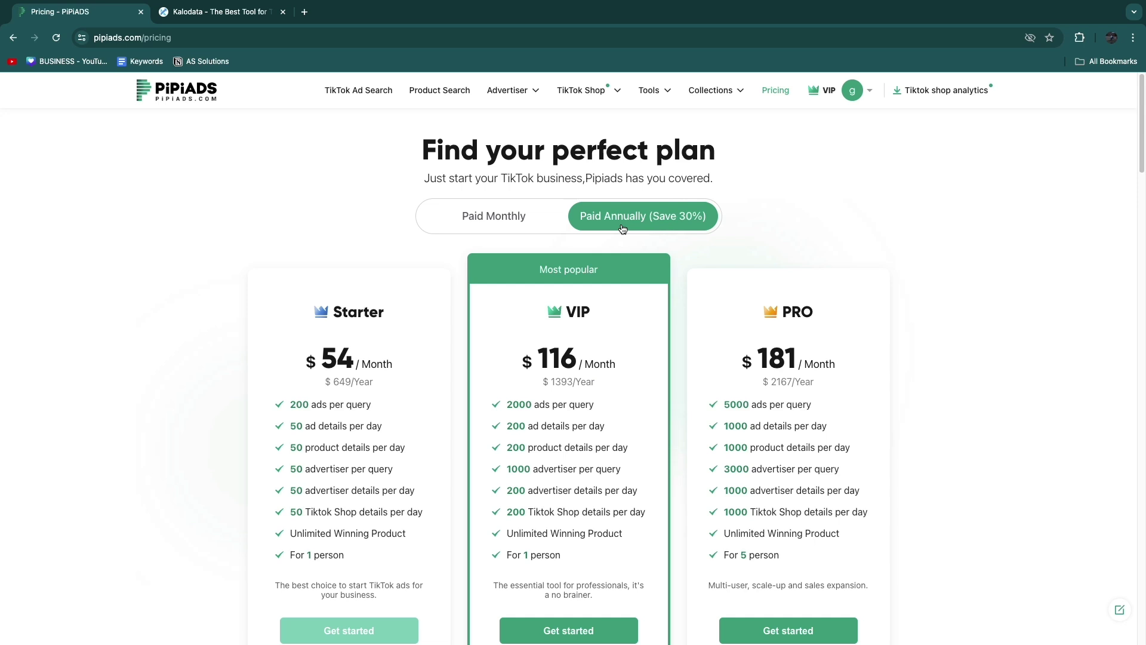
scroll(344, 308, "down", 1)
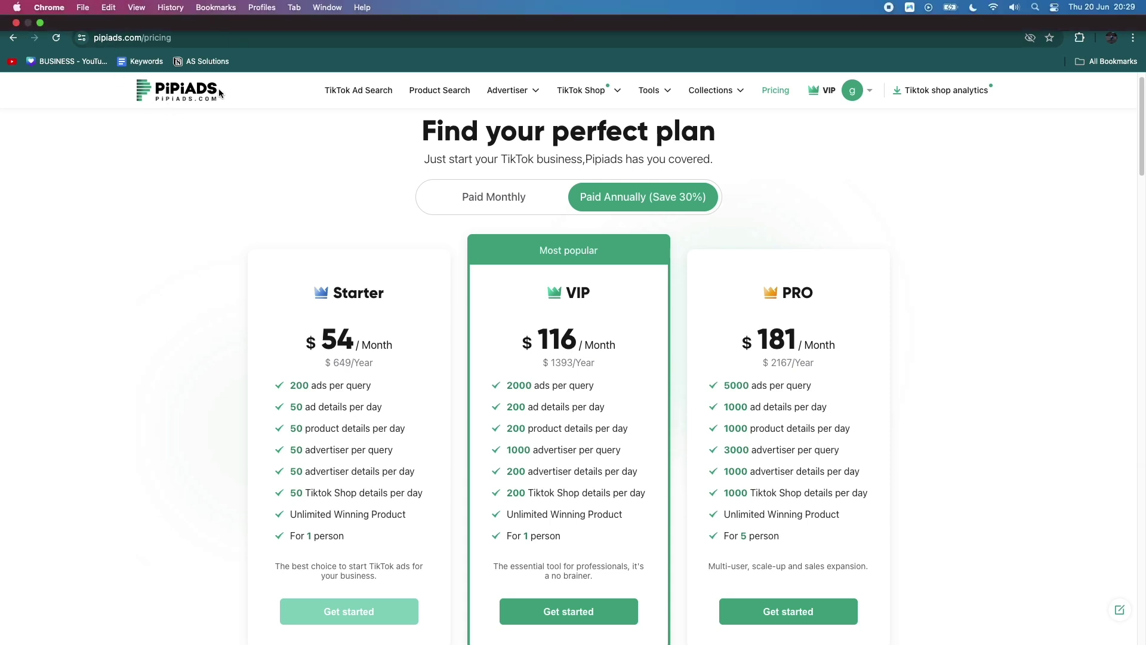
Return to the Kalodata pricing tab showing Starter $45.9, Professional $89.9 and Enterprise $399.9 monthly
left_click(219, 12)
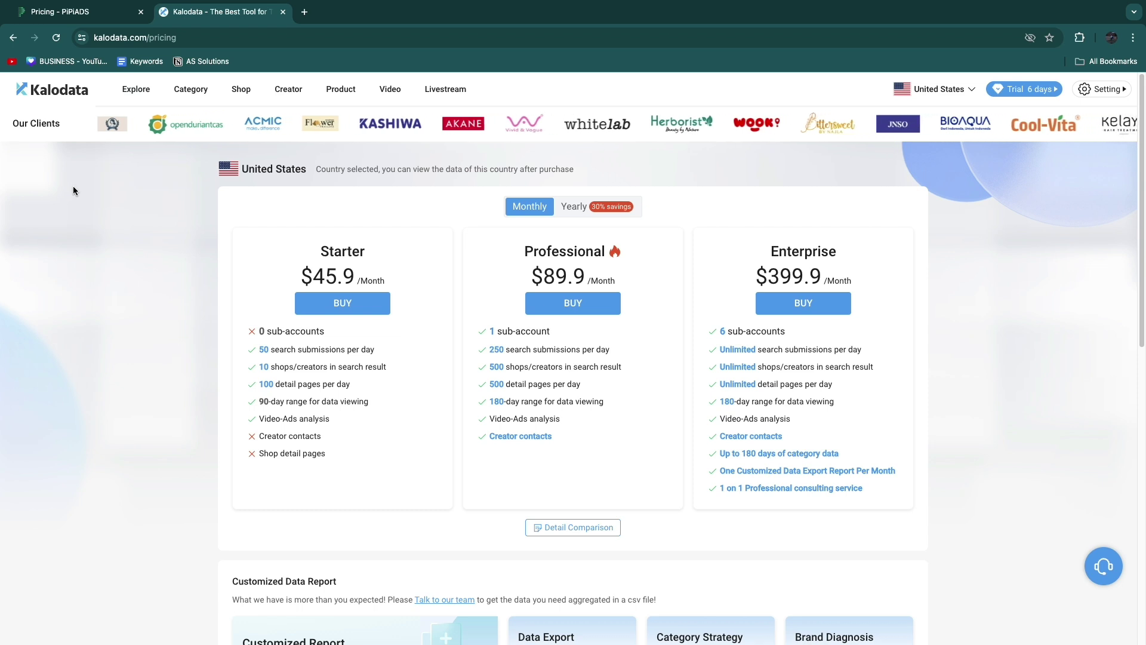